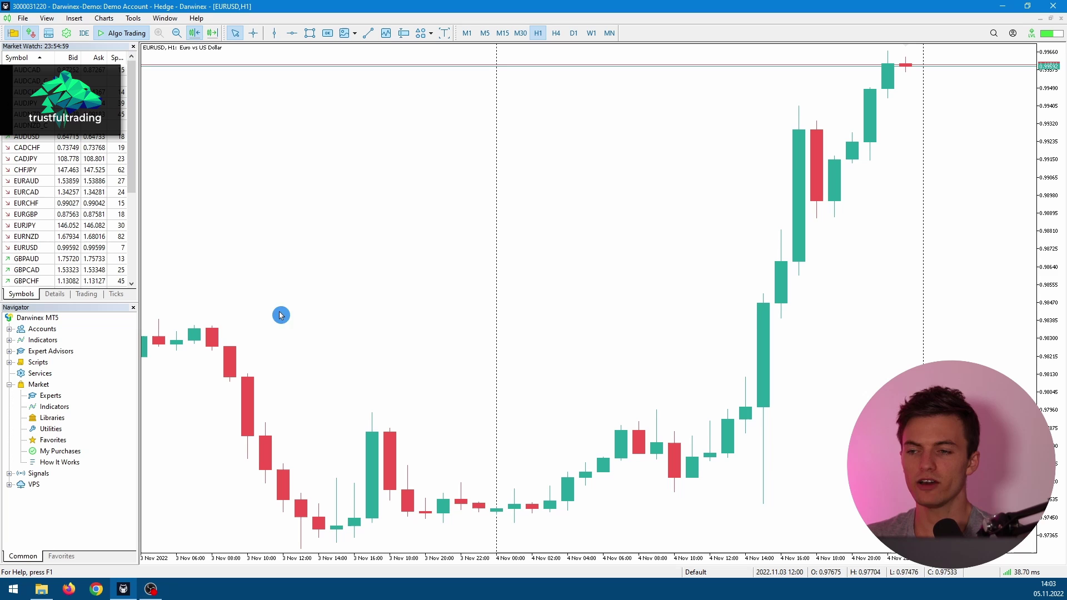
Step: Open the Market and sort expert advisors by Price Down, browsing the 30 000–10 000 USD robots
double_click(39, 384)
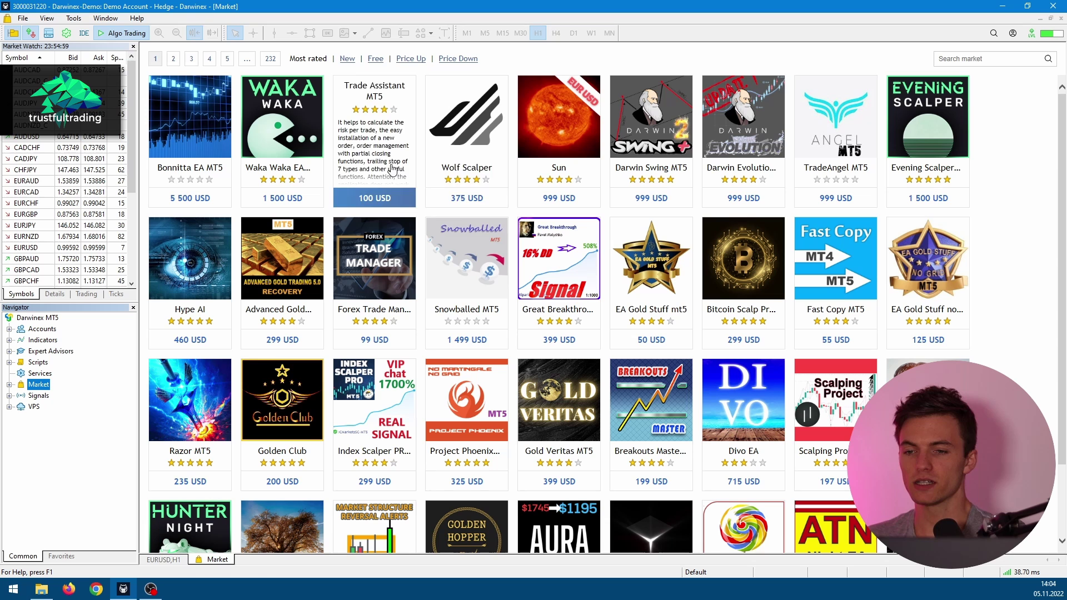
click(454, 60)
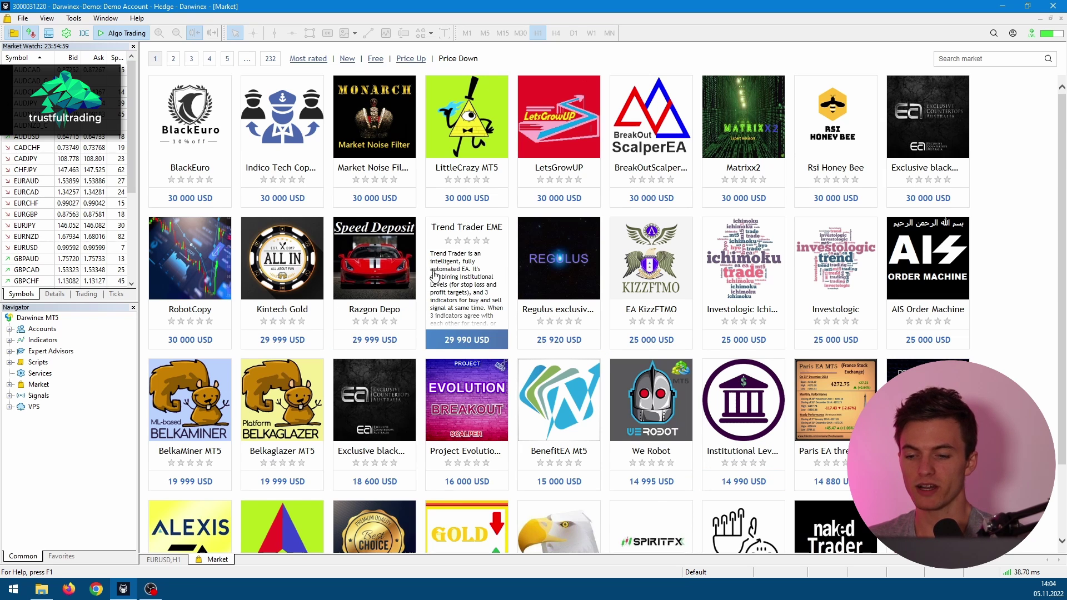
scroll(439, 284, down, 2)
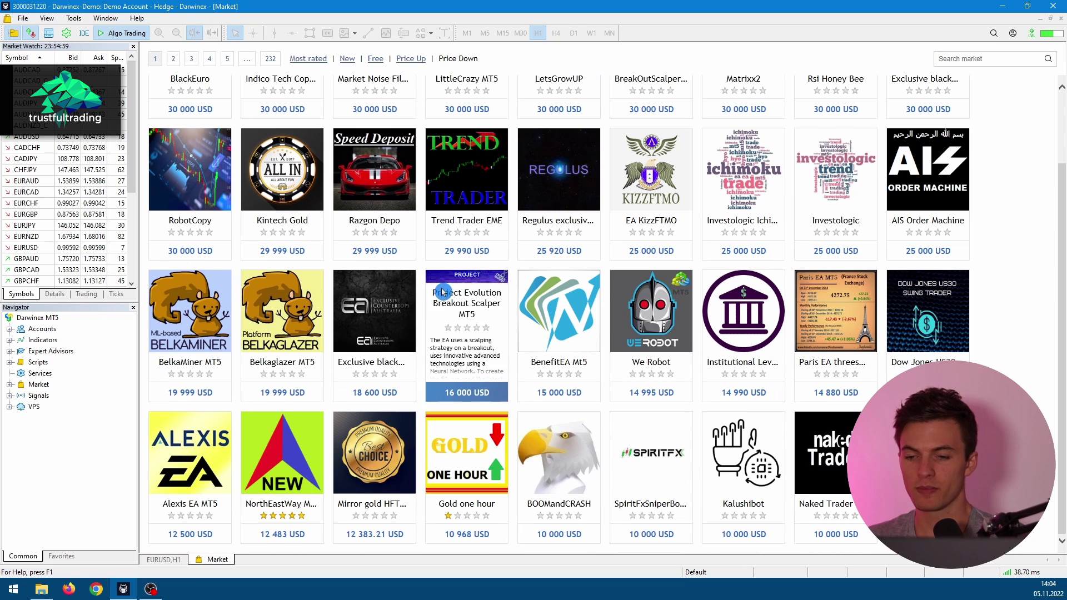
Step: Open the NorthEastWay MT5 product page and scroll through its description
click(287, 477)
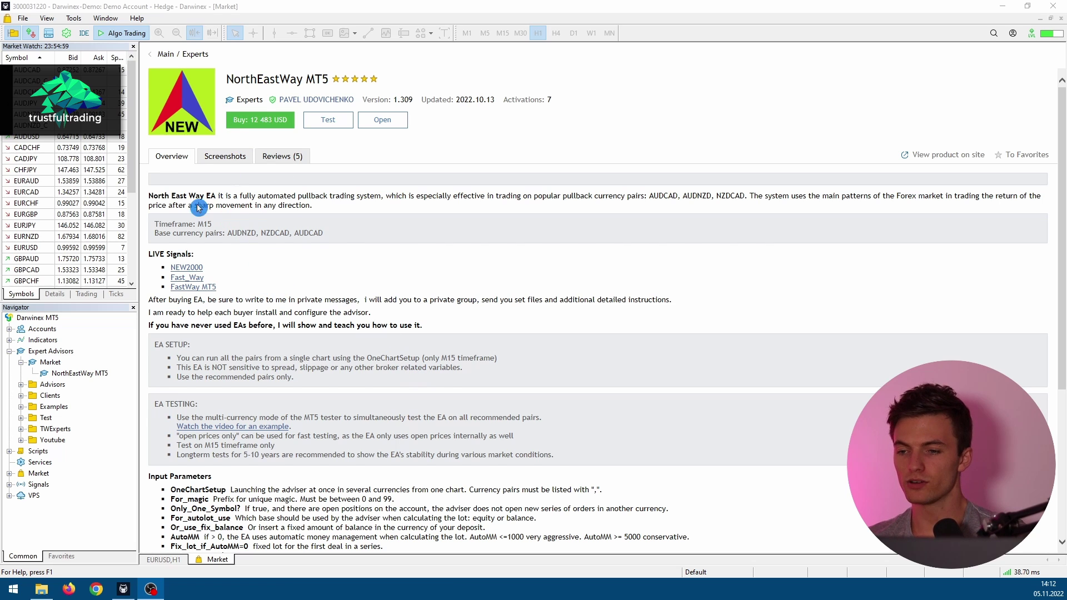
scroll(232, 304, down, 5)
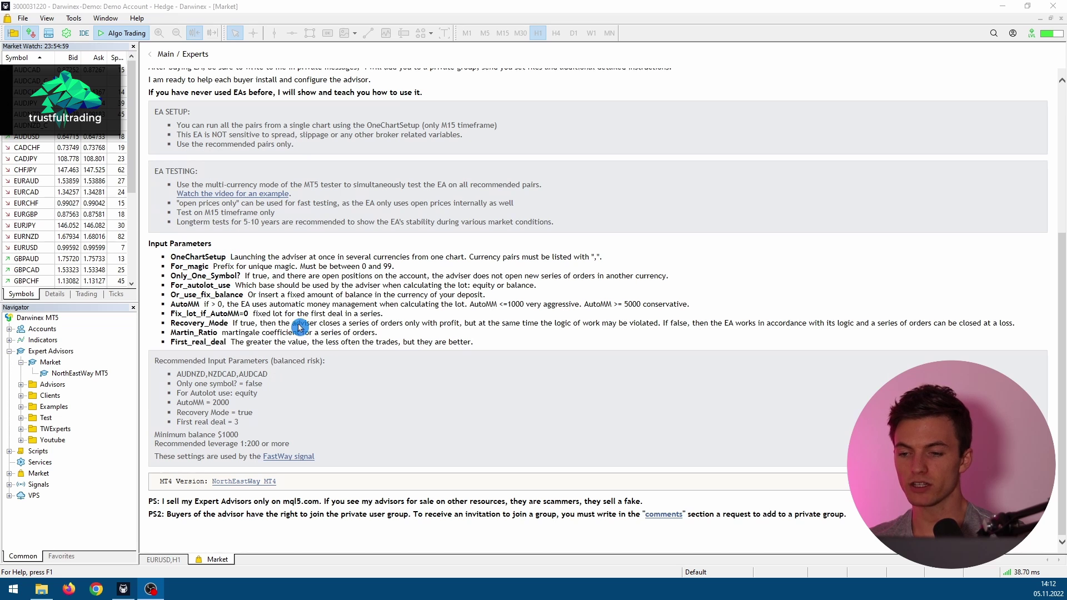
scroll(250, 455, up, 5)
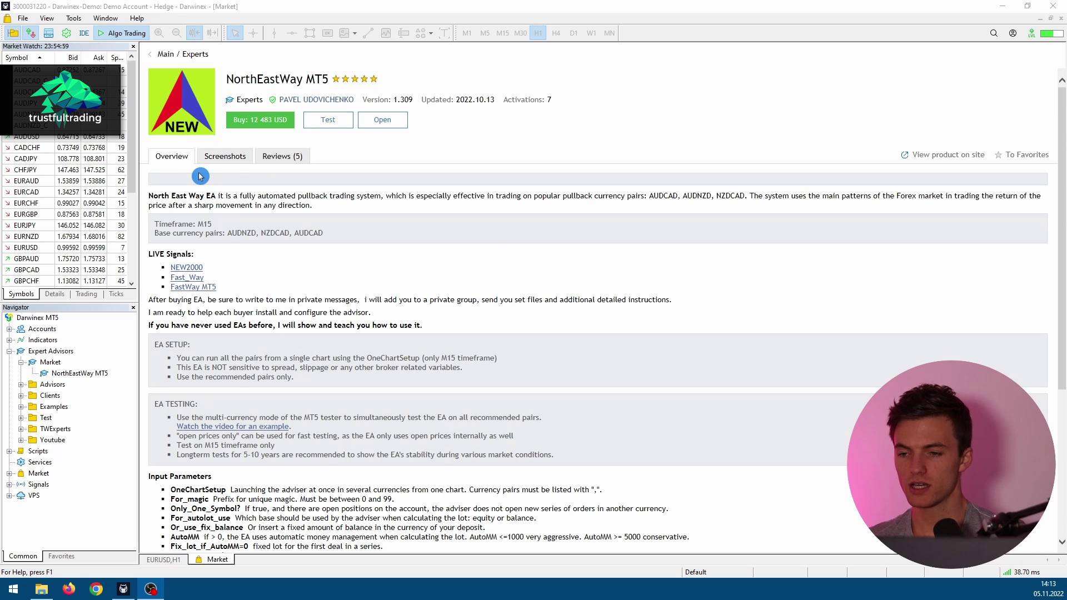
Step: Check the Screenshots and Reviews (5) tabs, then open the Fast_Way live signal from Overview
click(225, 156)
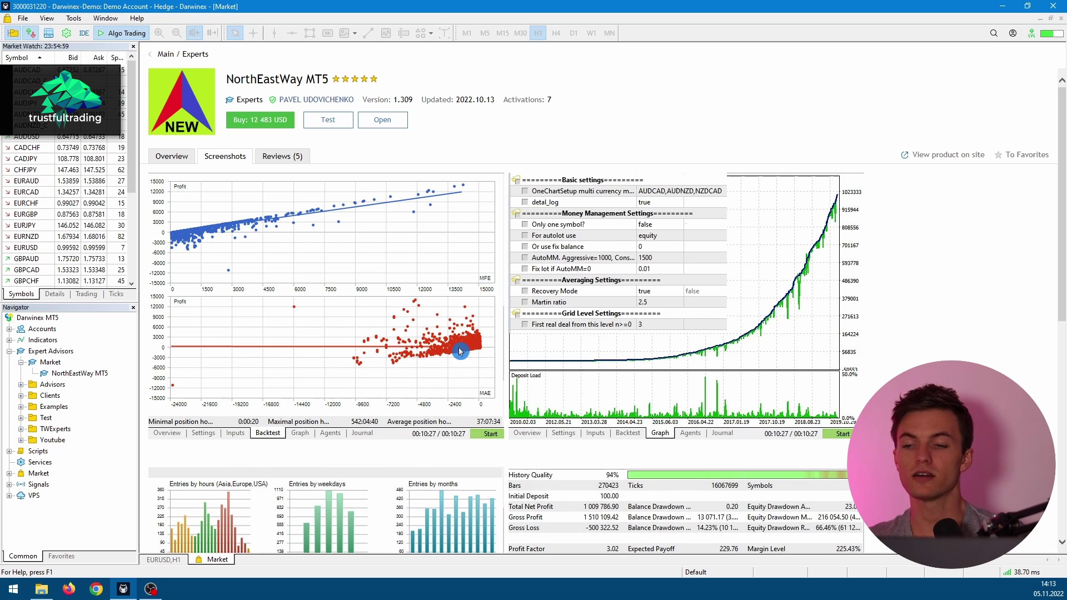
click(282, 157)
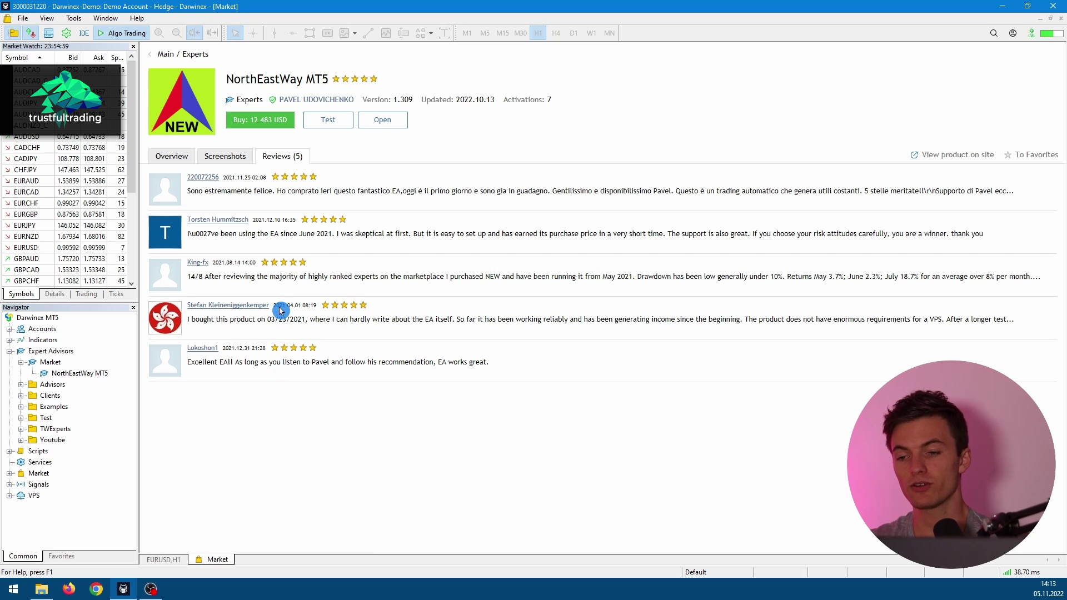
click(185, 162)
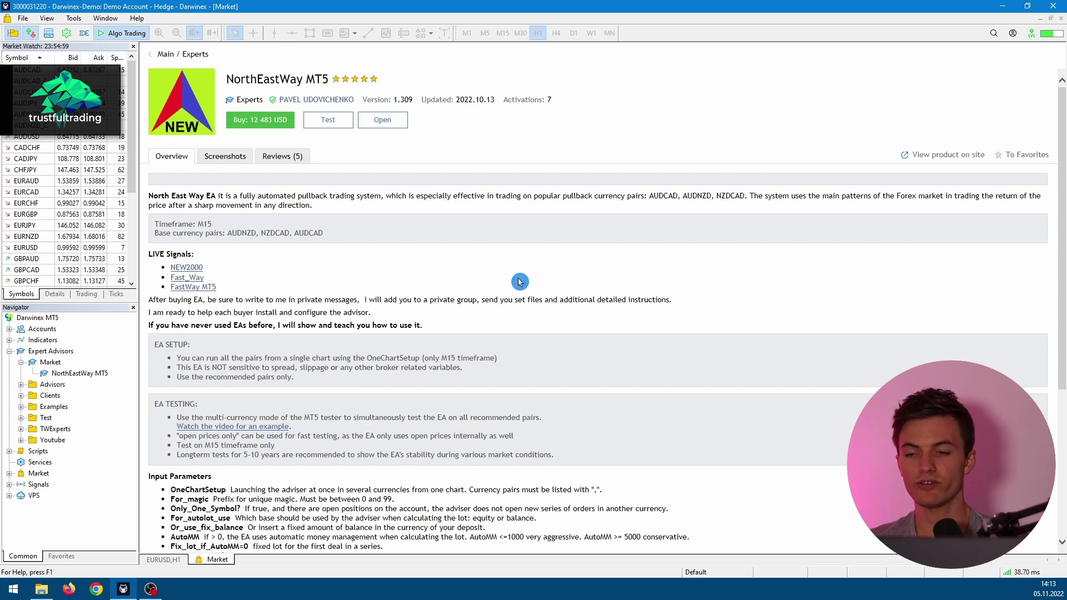
click(185, 279)
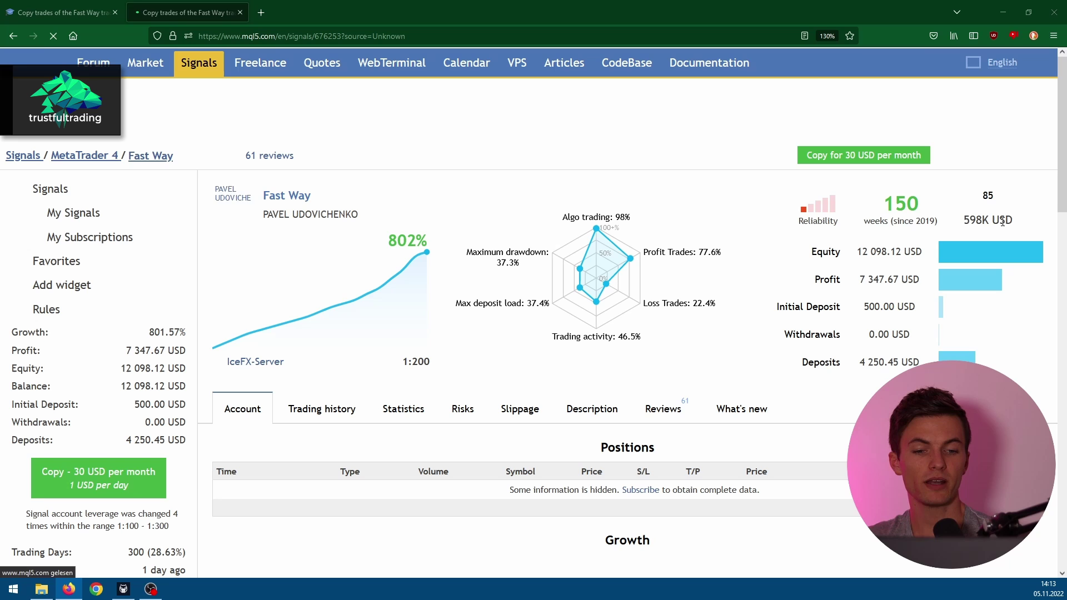
Step: Highlight the 85 subscribers and 598K USD figures, then scroll through monthly returns and balance chart
drag(1014, 221, 927, 218)
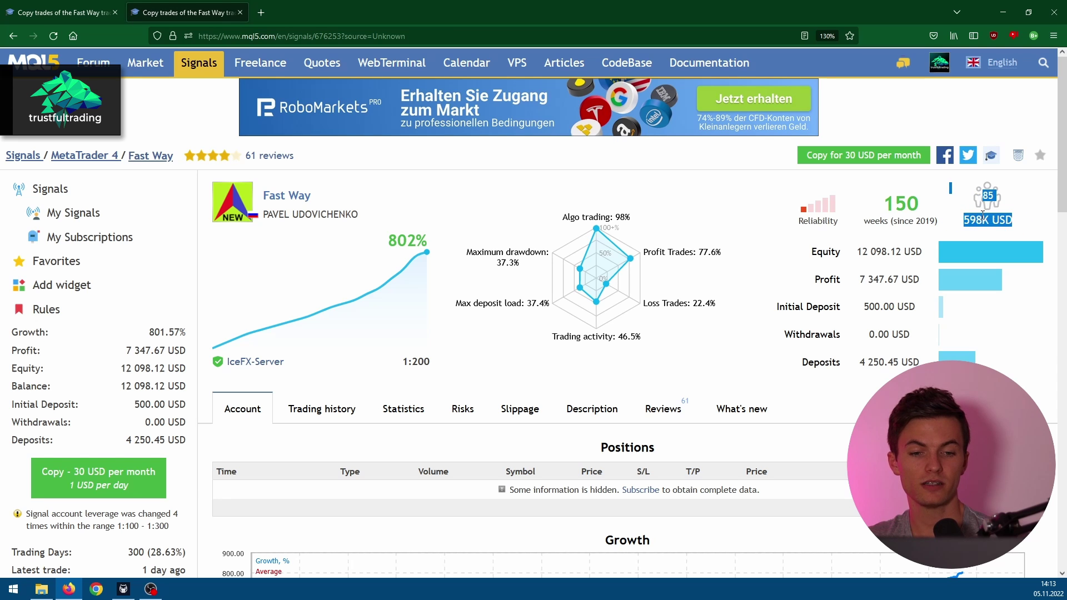
click(927, 234)
scroll(538, 287, down, 10)
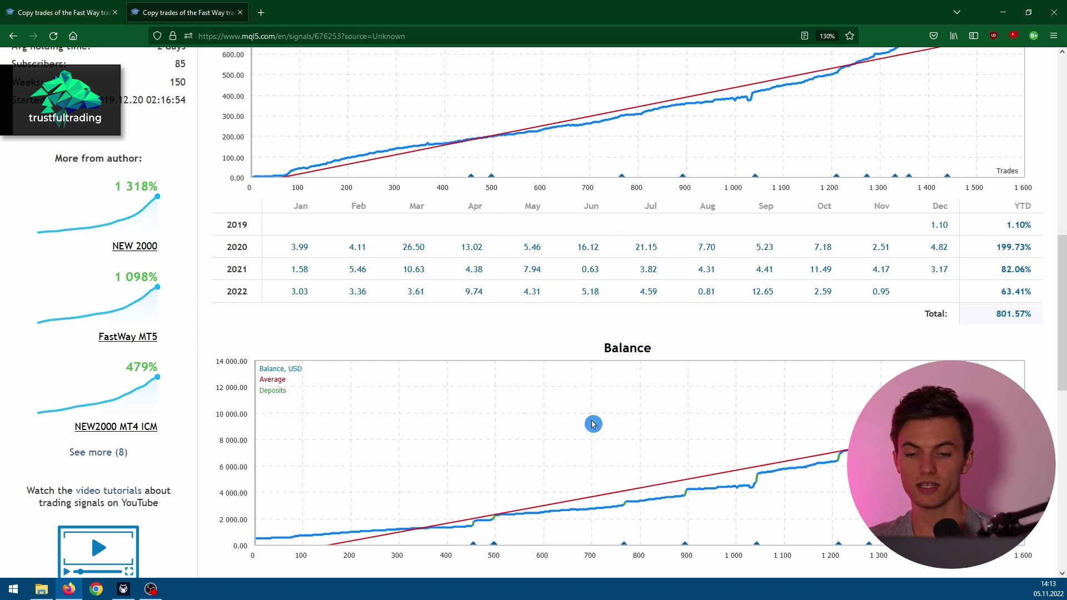
scroll(756, 387, up, 10)
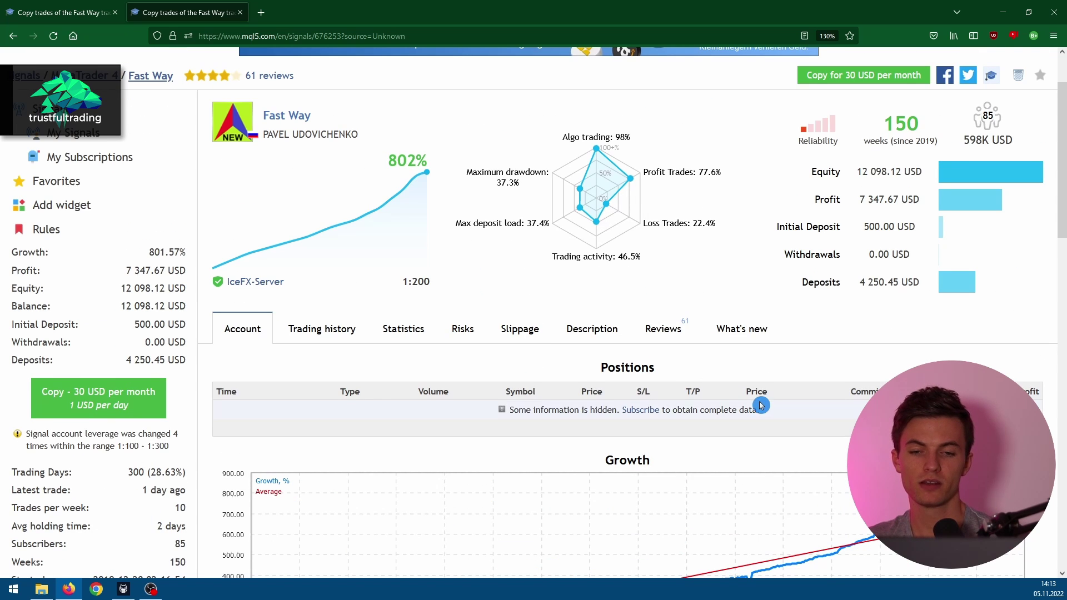
scroll(766, 389, down, 10)
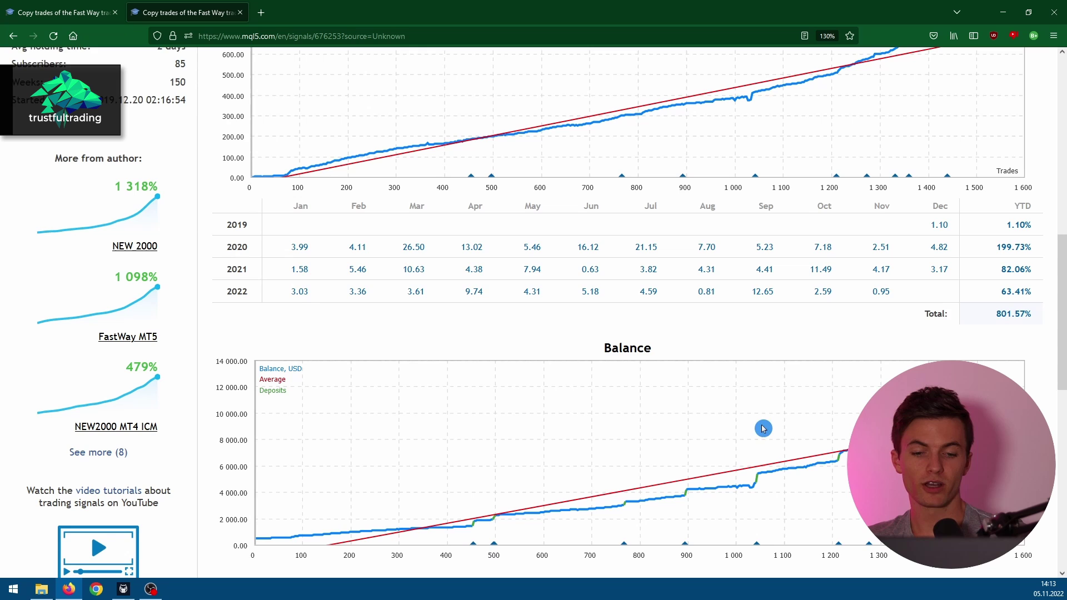
scroll(743, 417, down, 4)
scroll(650, 402, up, 15)
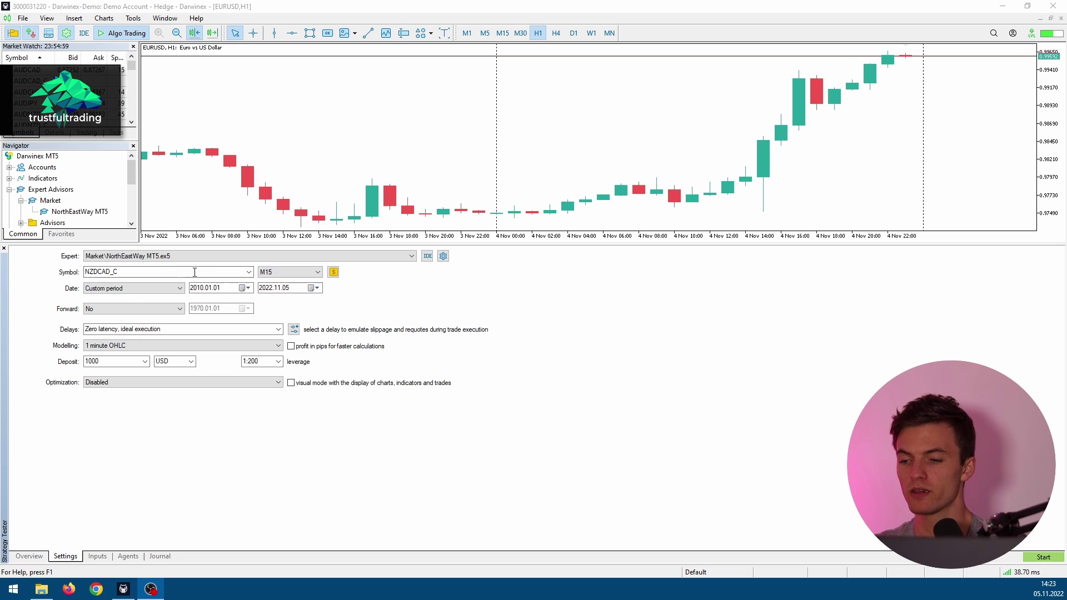
Step: Focus the terminal and show the NorthEastWay inputs for the NZDCAD_C M15 backtest
click(126, 357)
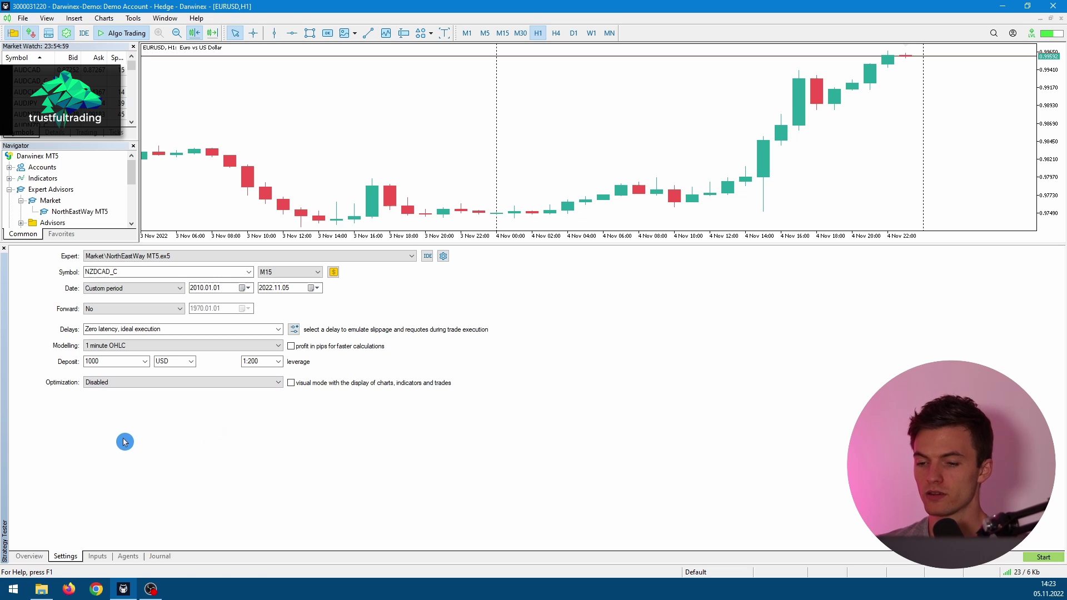
click(98, 556)
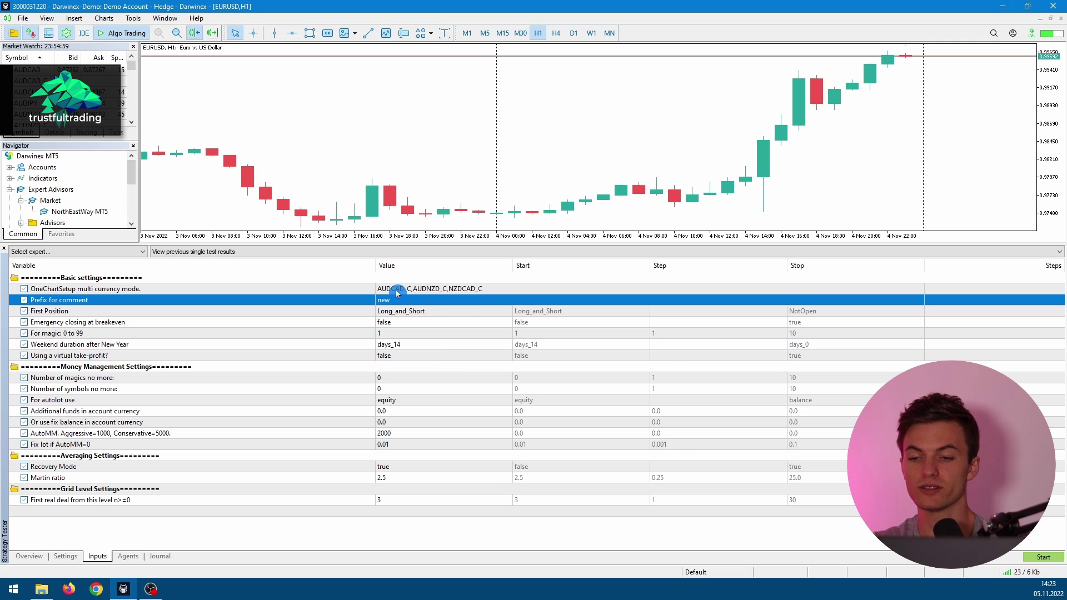
Step: Inspect the OneChartSetup pair list AUDCAD_C,AUDNZD_C,NZDCAD_C, leaving it unchanged
click(387, 306)
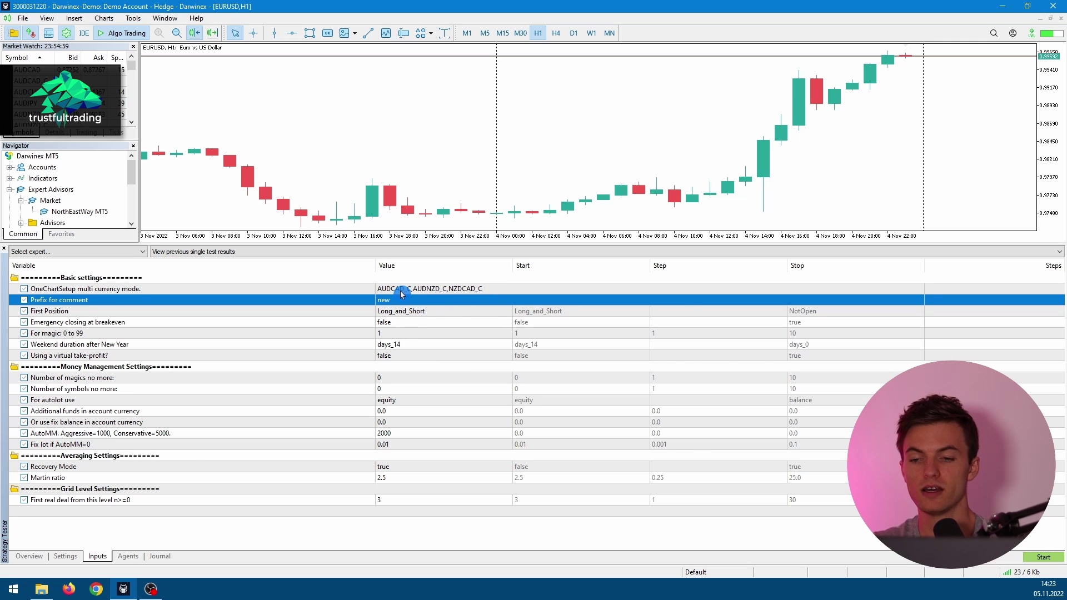
double_click(401, 291)
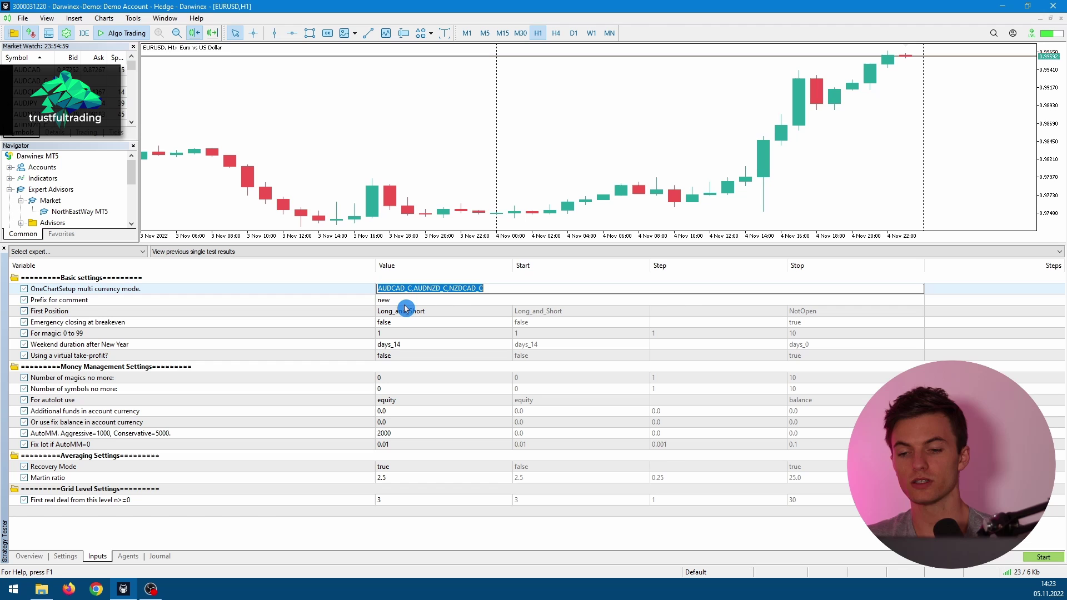
click(398, 305)
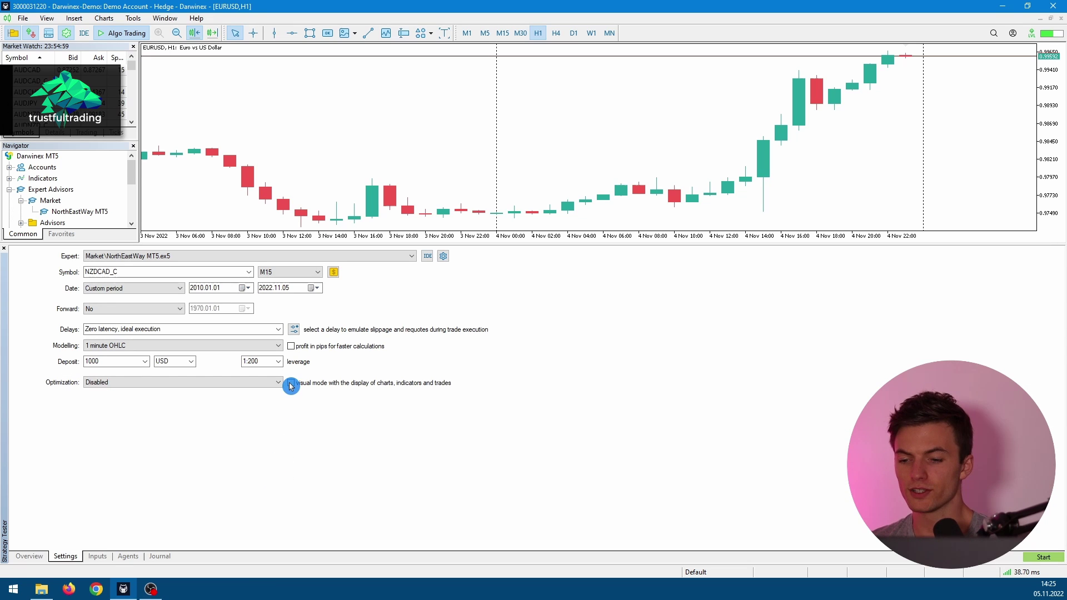
Step: Enable visual mode, start the NorthEastWay backtest, then pause playback
click(291, 383)
click(1042, 556)
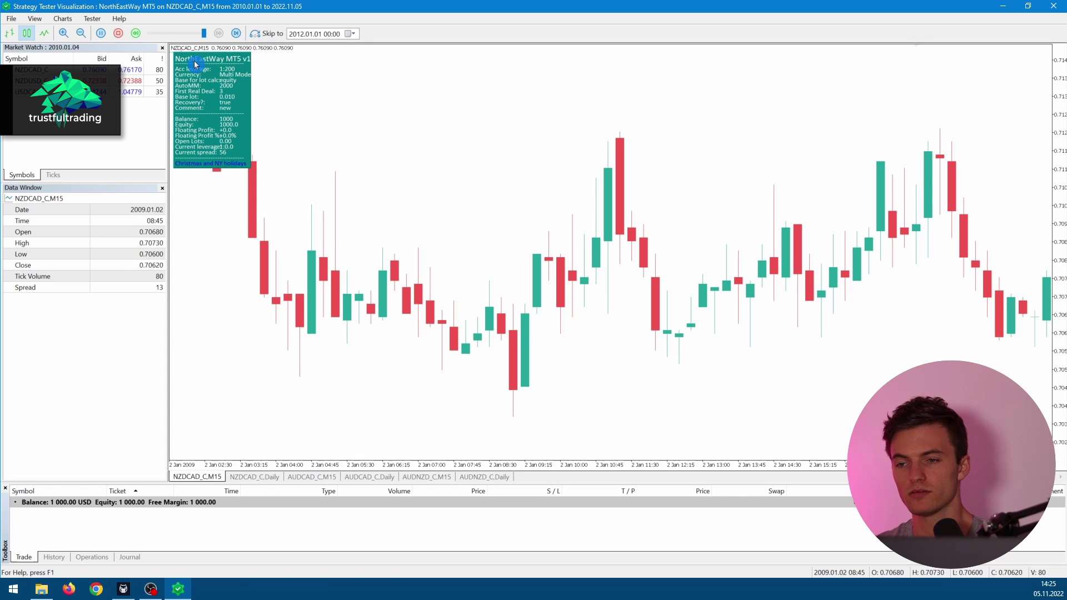
click(101, 33)
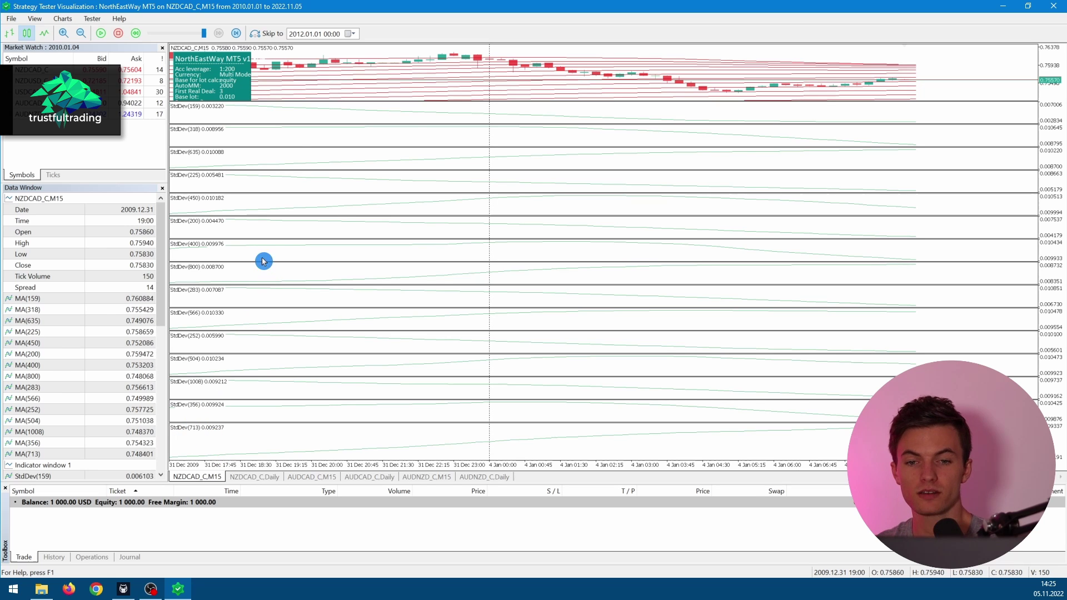
Step: Advance playback to 2010.01.04 and drag the chart border down to enlarge the NZDCAD pane
mouse_move(692, 70)
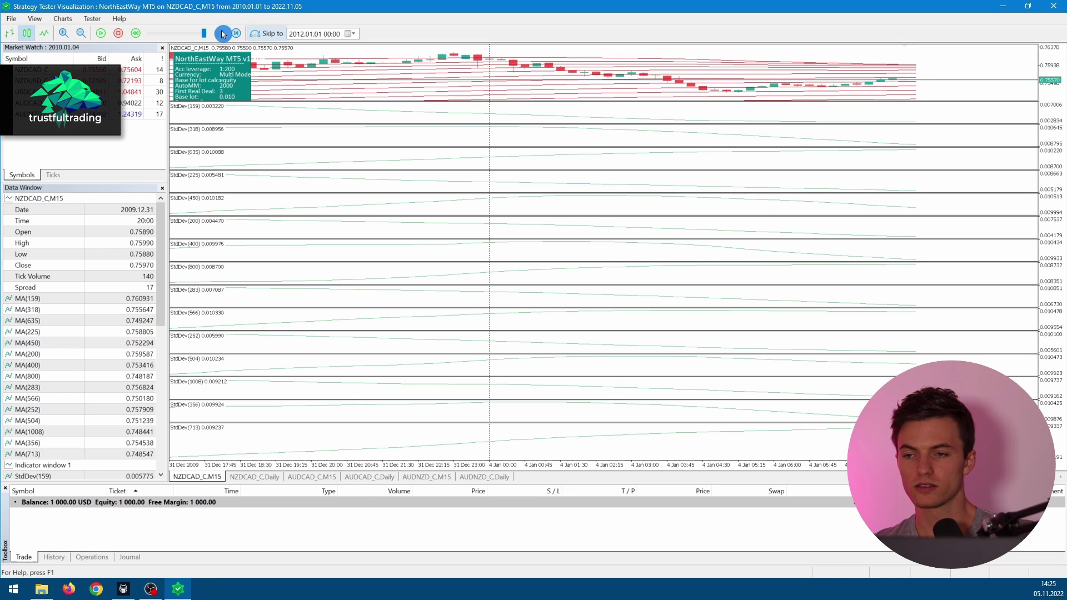
click(99, 36)
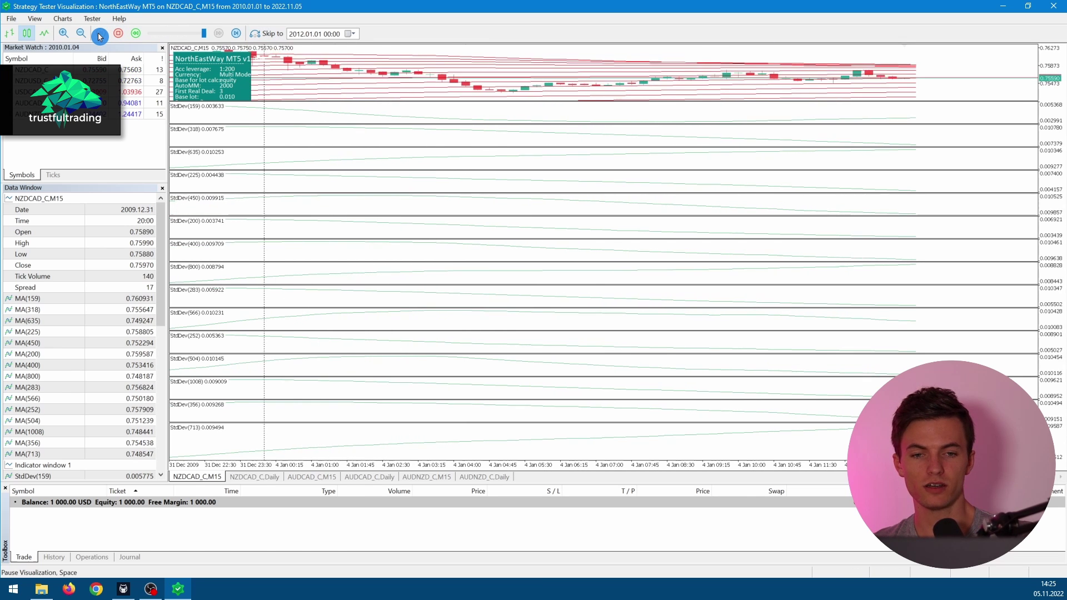
click(99, 37)
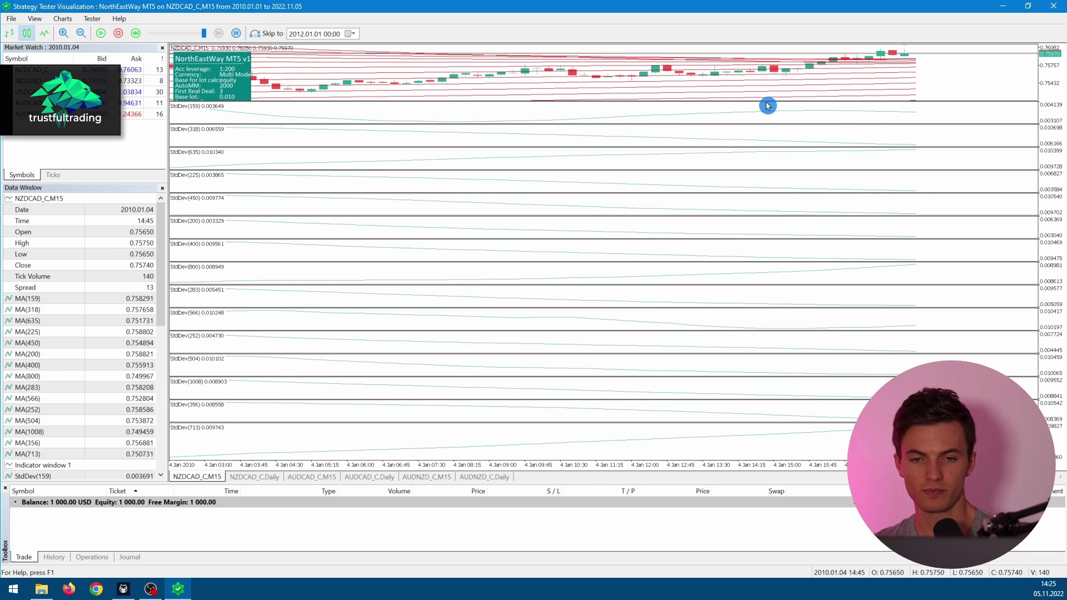
drag(768, 101, 763, 130)
Step: Drag the indicator pane borders so the price chart fills the window, then resume playback
click(753, 132)
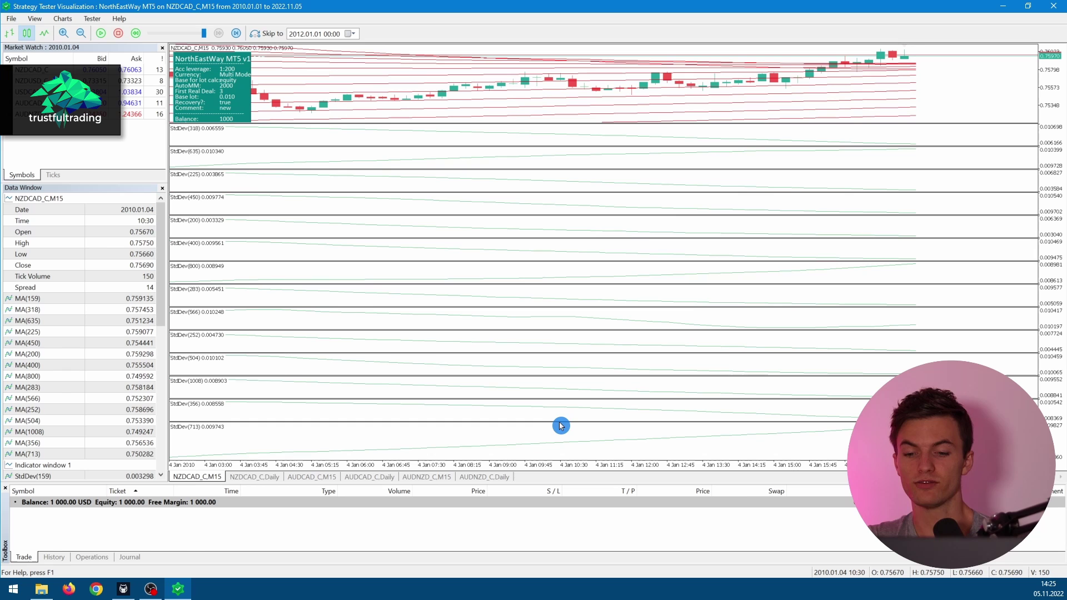
drag(559, 422, 537, 349)
drag(529, 124, 545, 346)
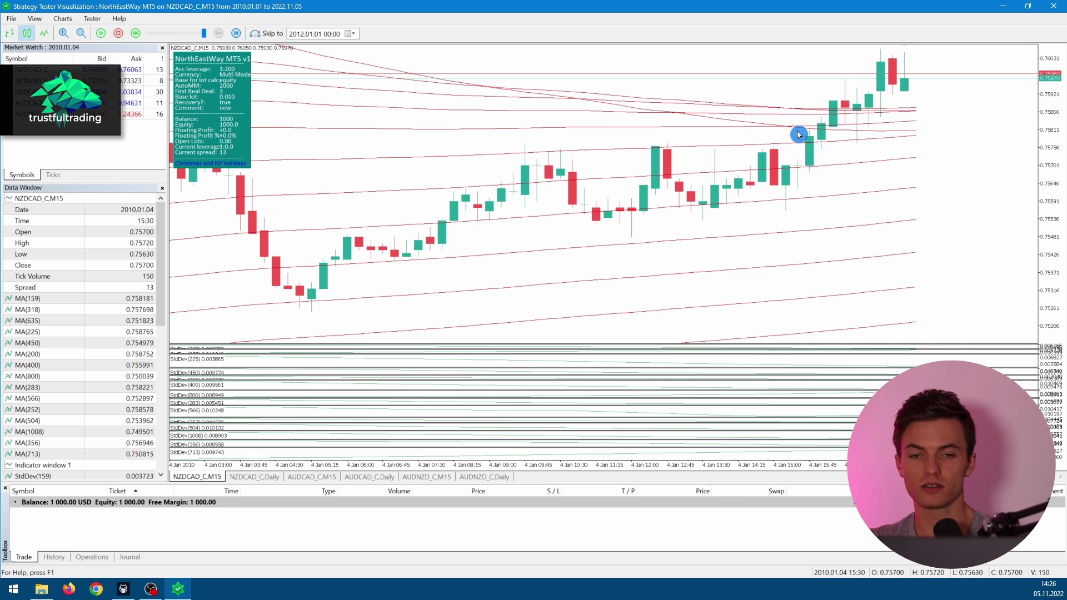
click(100, 38)
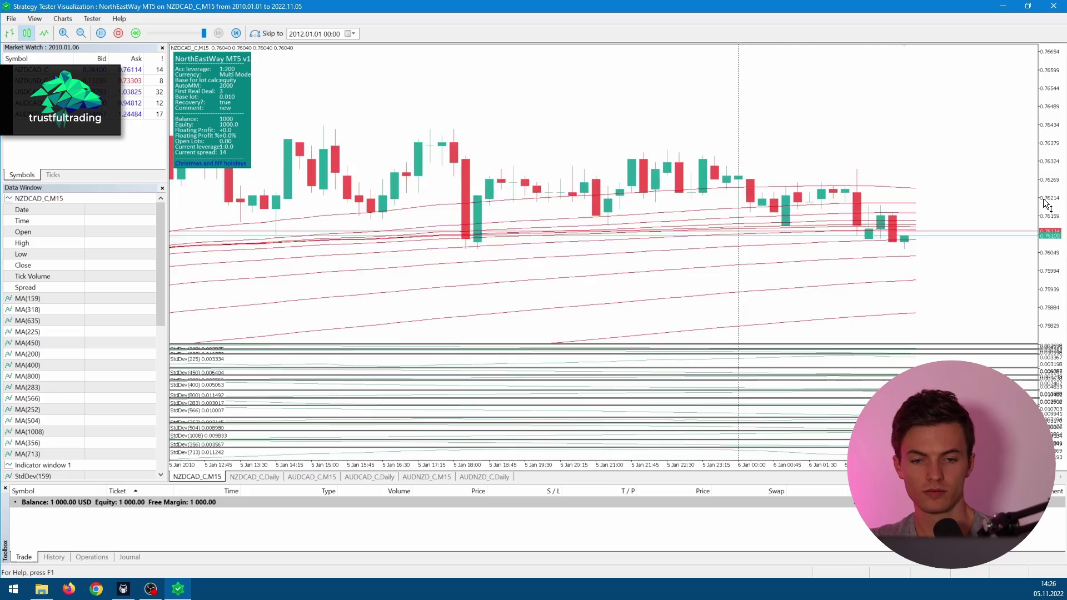
drag(369, 88, 424, 215)
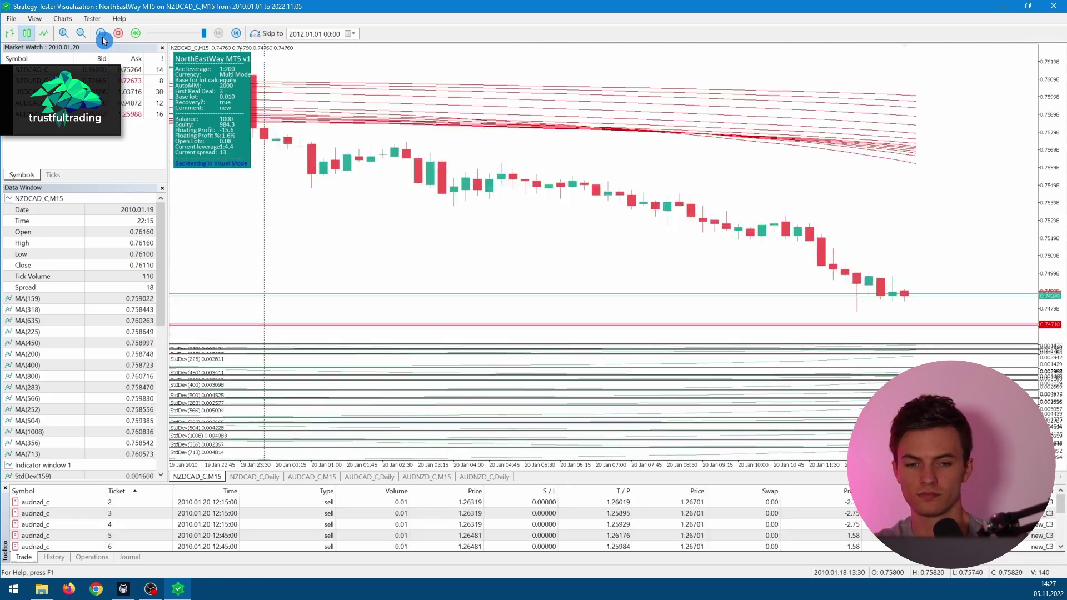
Step: Step the visual backtest to 29 January, then close the visualization and refocus the terminal
click(102, 32)
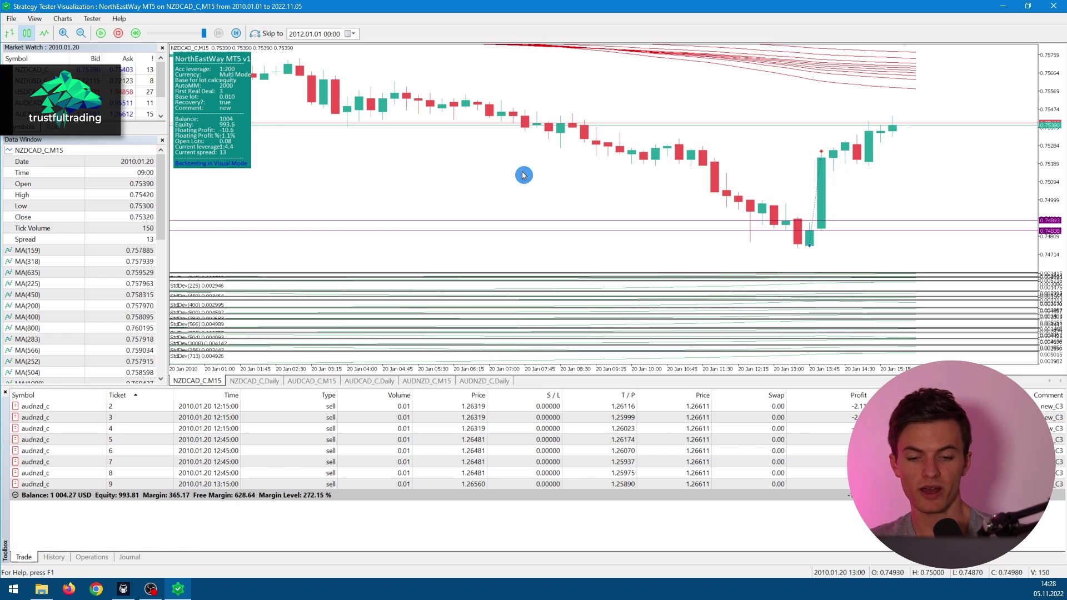
click(98, 37)
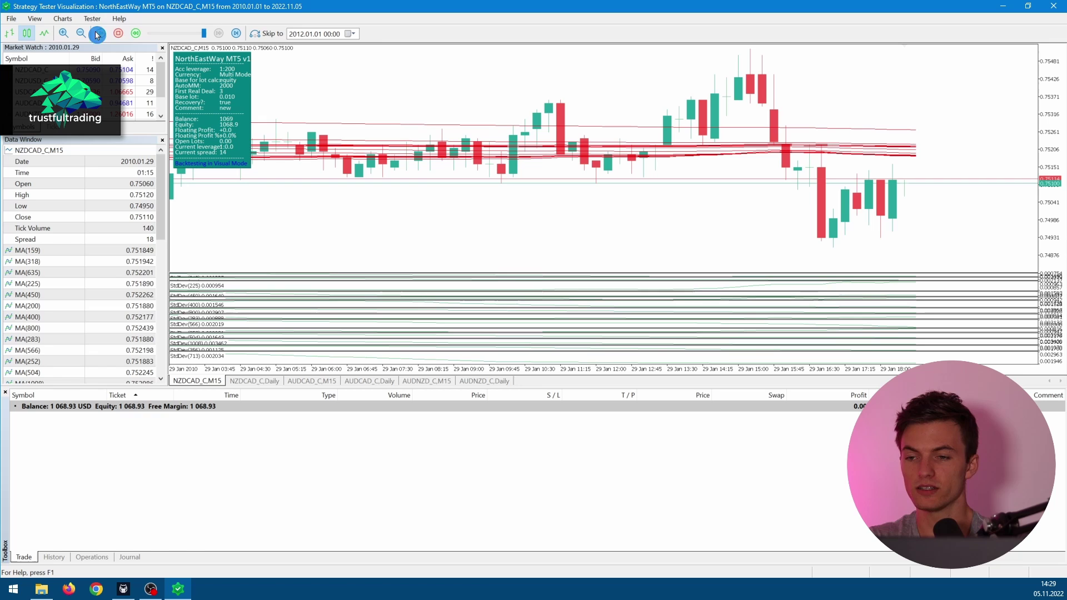
key(Pause)
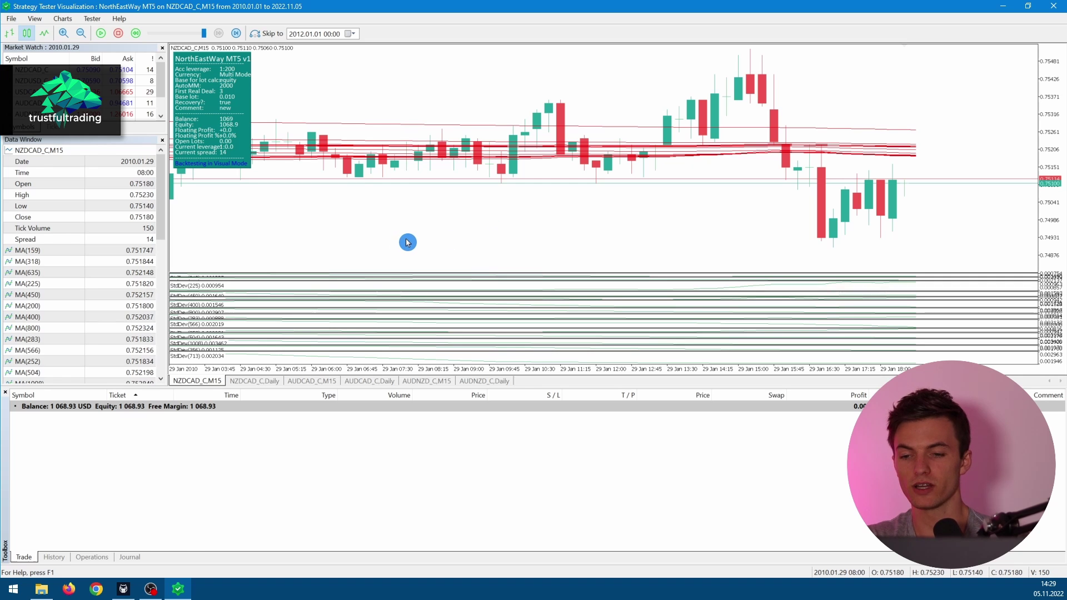
click(1056, 10)
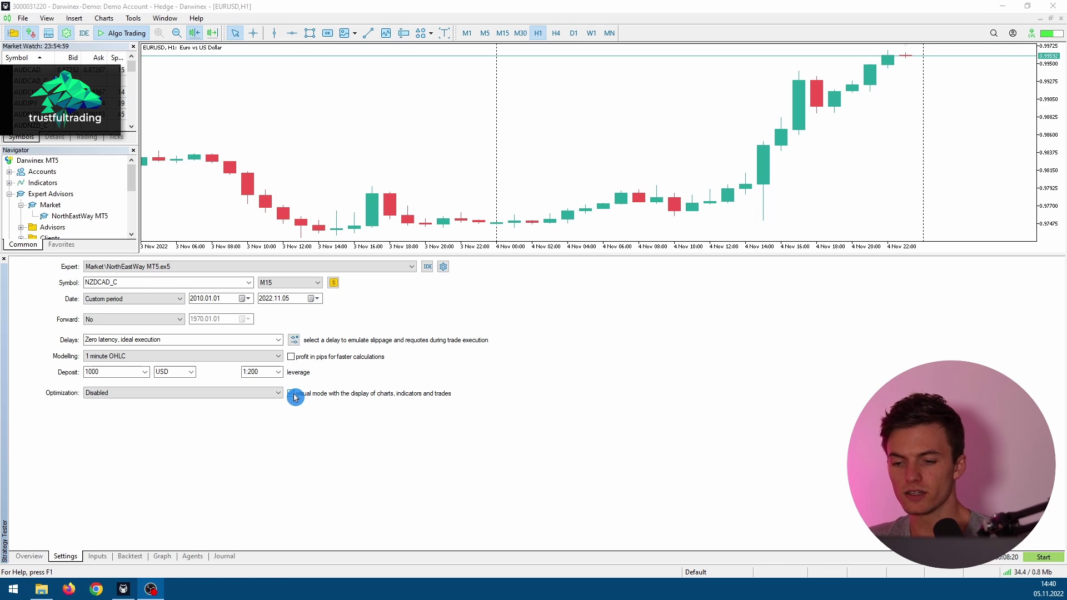
click(295, 397)
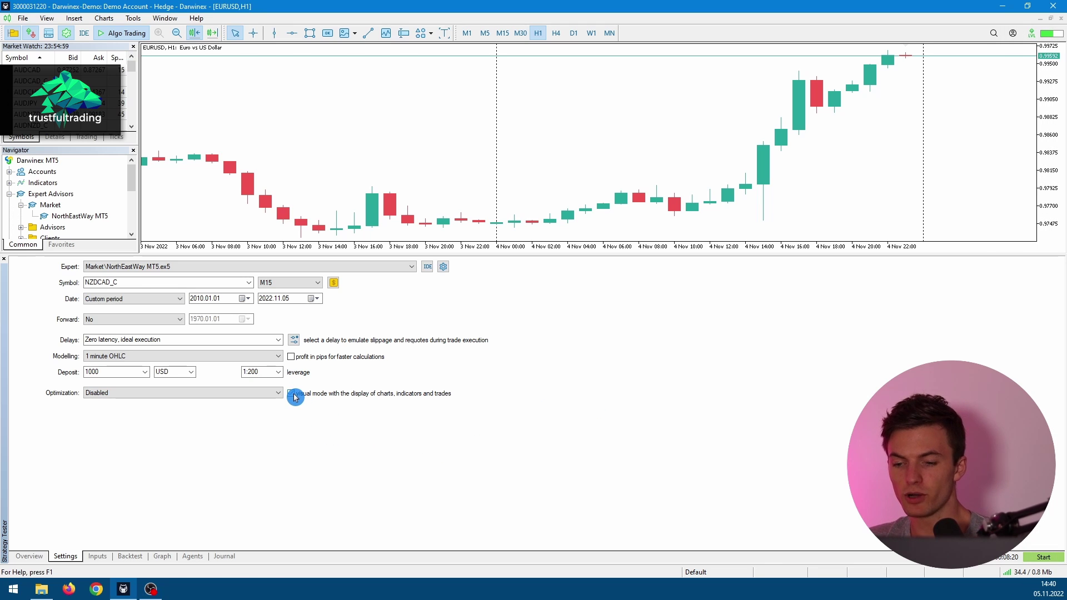
Step: Run the full non-visual backtest and show the balance graph climbing from 1000 to ~130 000 USD
click(99, 556)
click(62, 558)
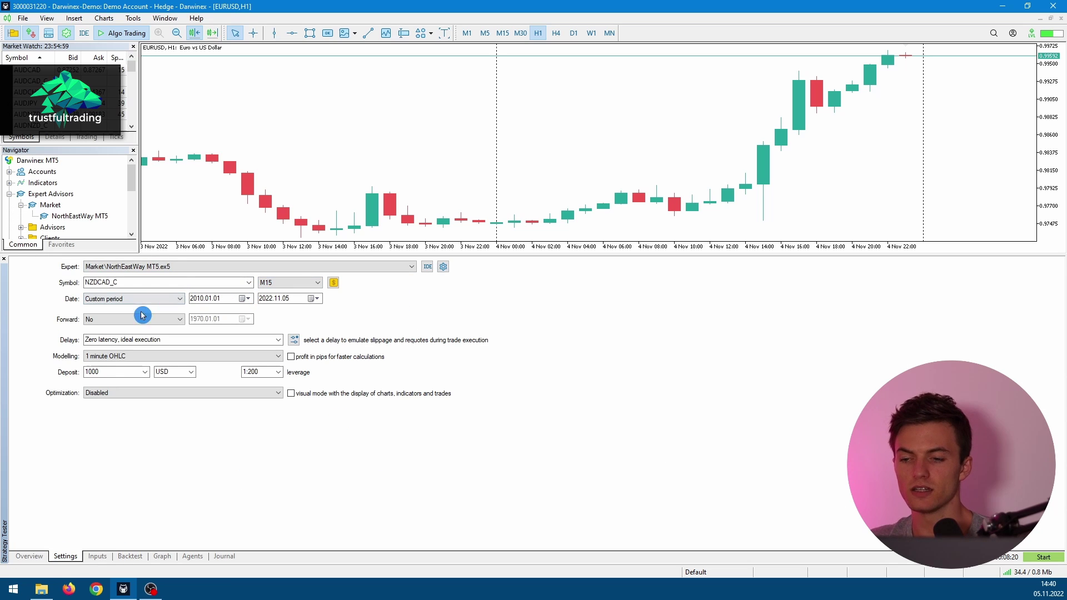
click(1036, 562)
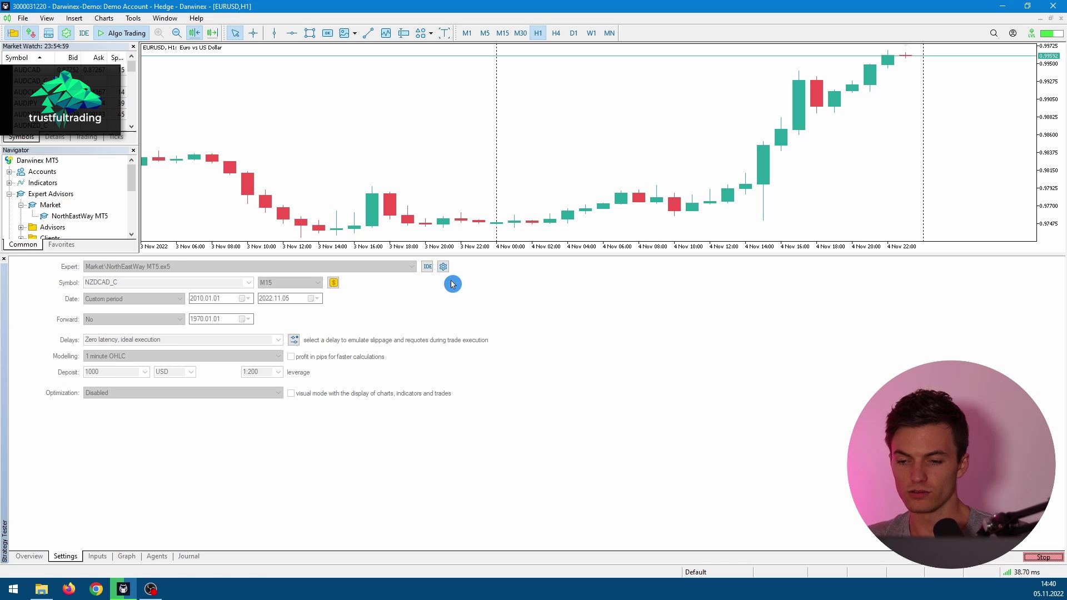
drag(439, 255, 465, 84)
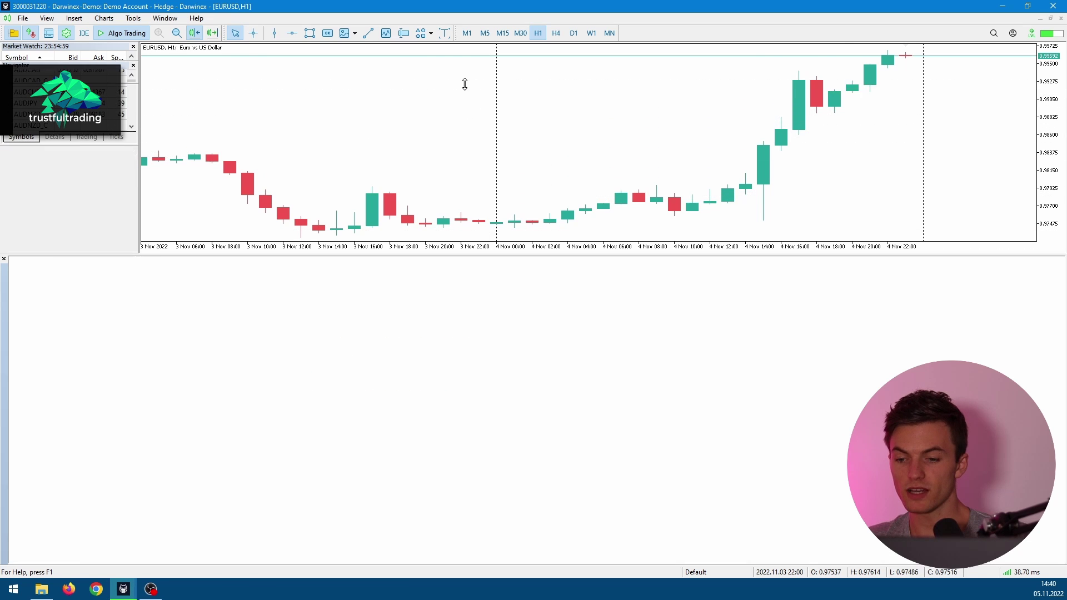
click(141, 517)
click(126, 556)
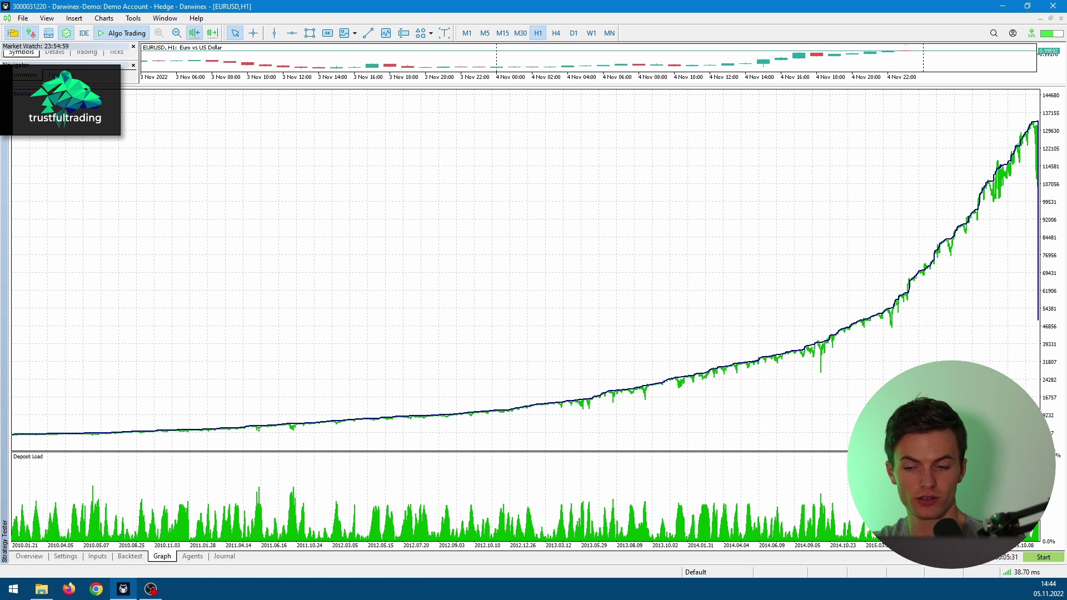
Step: Open the test Journal and mark the stop-out message, scrolling up through the log
click(225, 556)
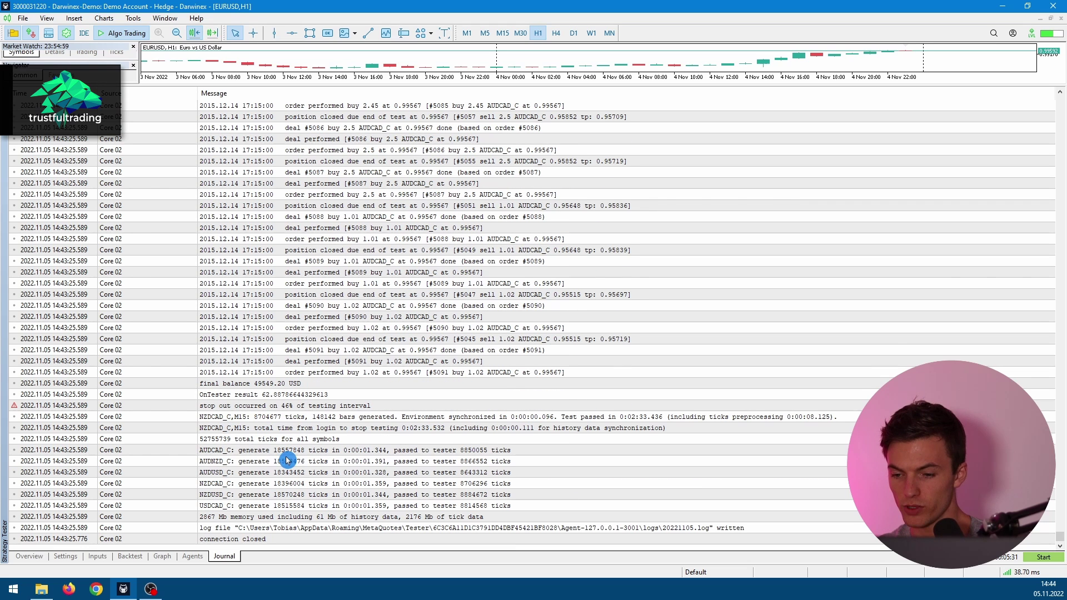
click(267, 406)
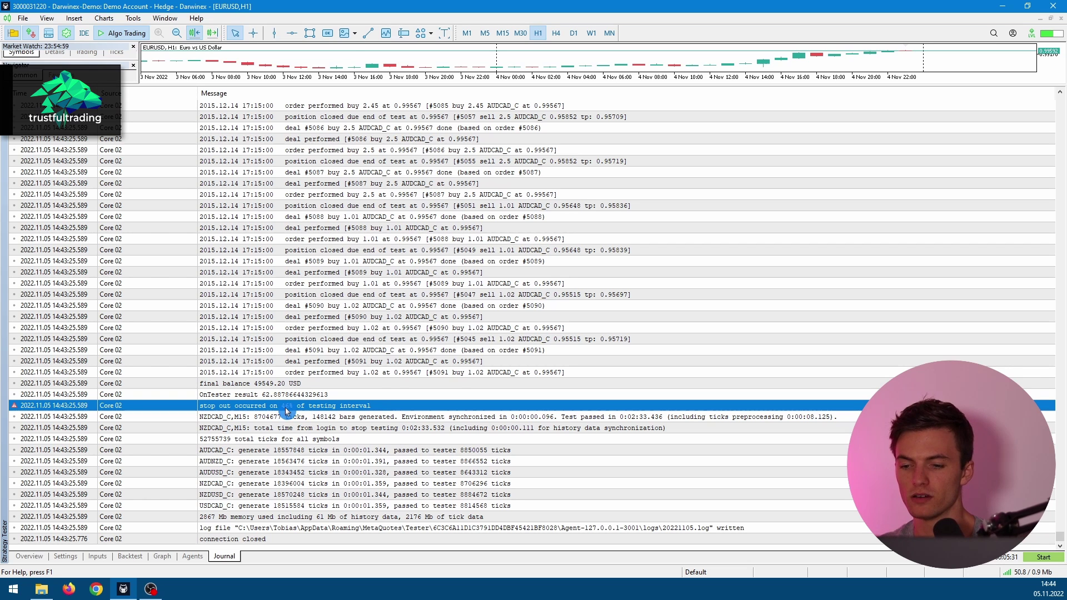
scroll(300, 412, up, 15)
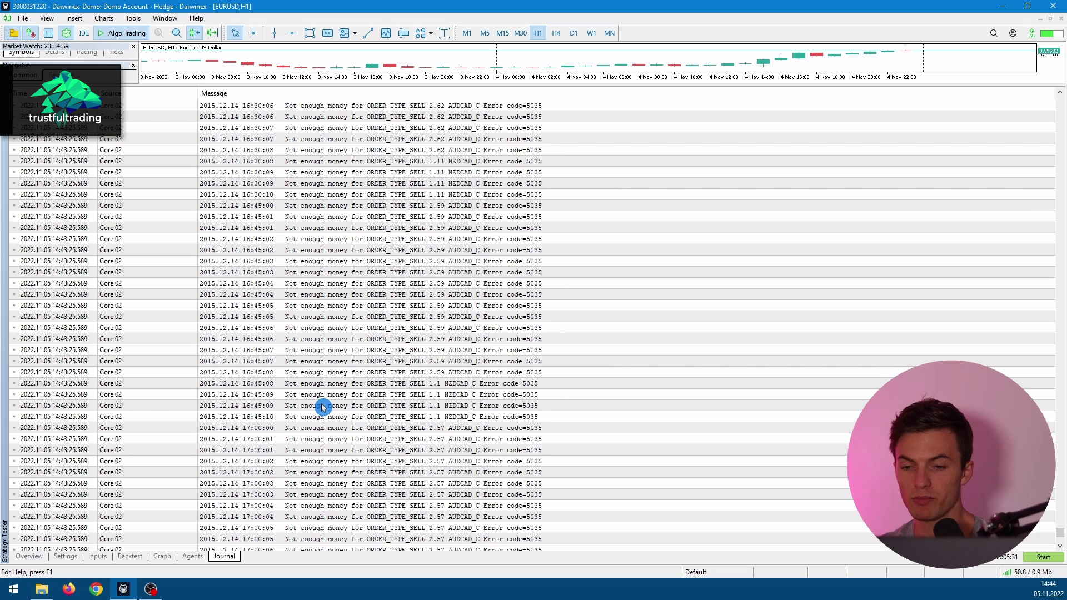
scroll(325, 408, up, 12)
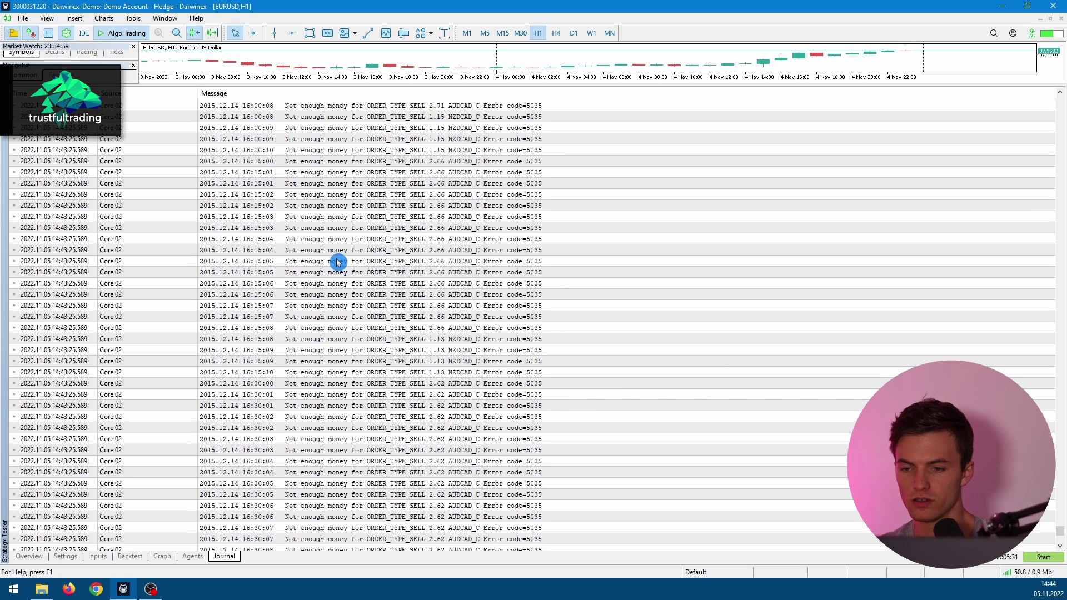
click(338, 262)
scroll(338, 267, up, 15)
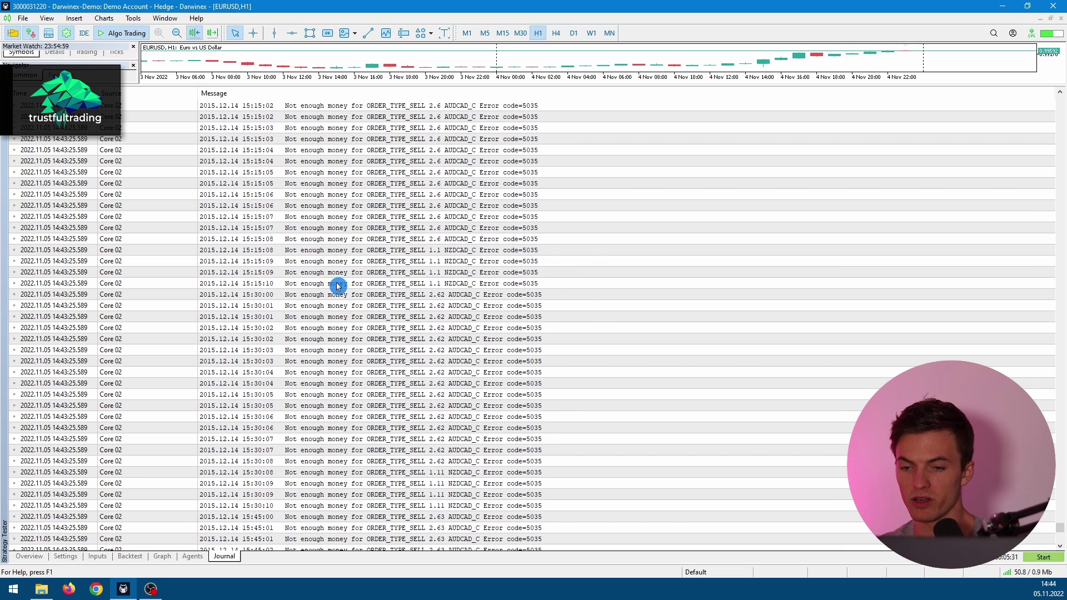
scroll(339, 288, up, 8)
Step: Mark a not-enough-money error entry, scroll the log, then return to the test Settings
click(331, 229)
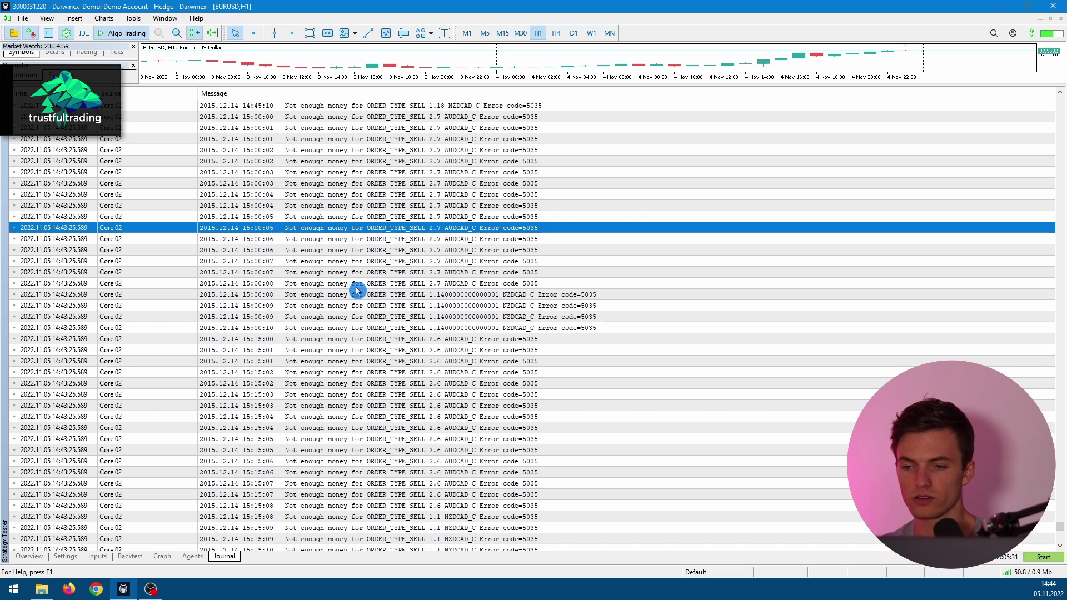
scroll(373, 254, up, 15)
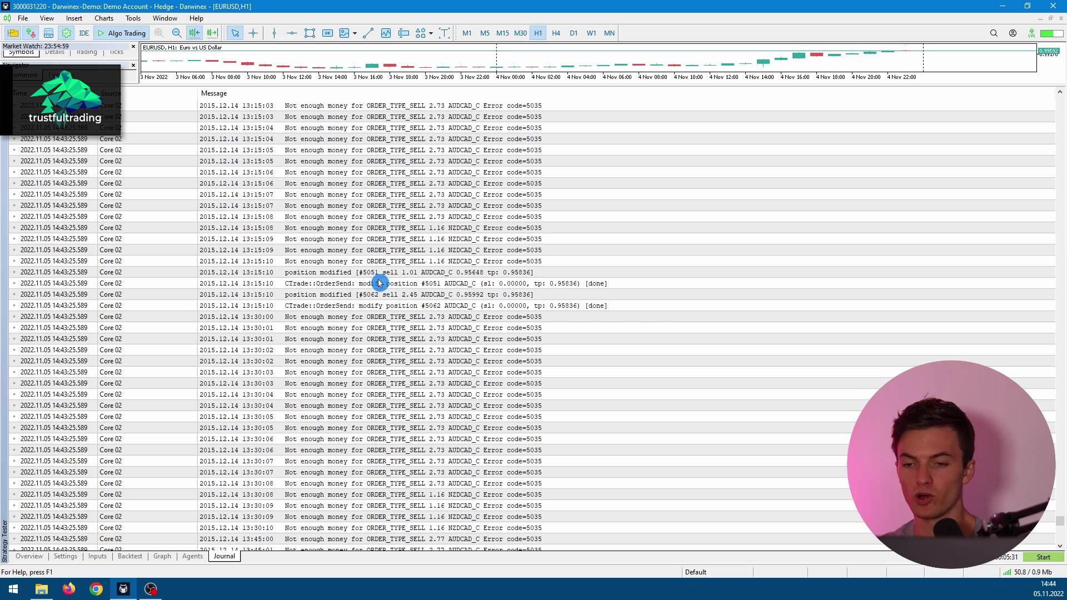
scroll(380, 284, up, 20)
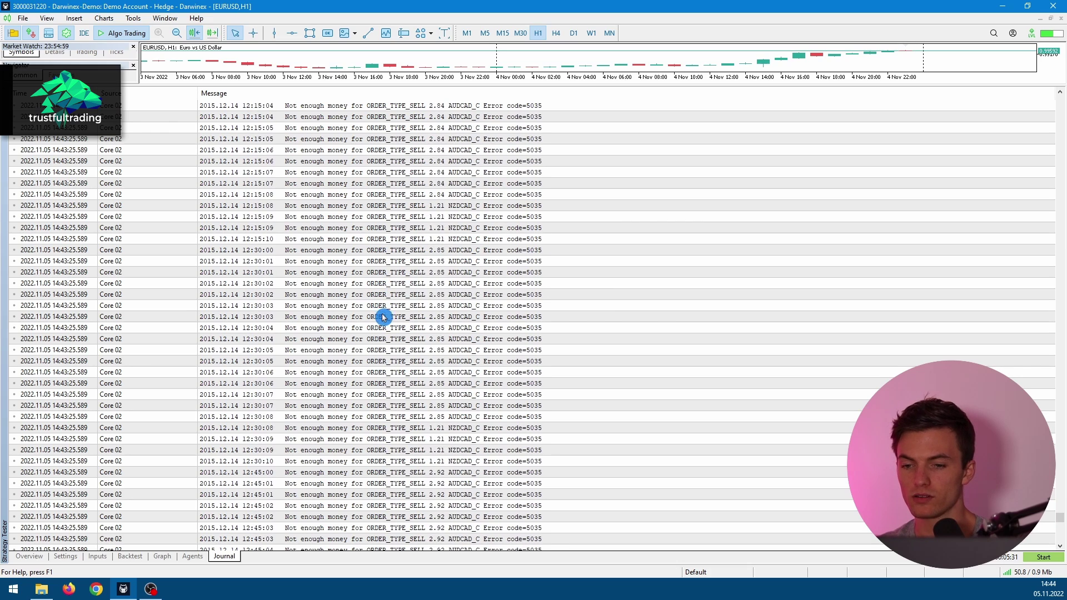
scroll(383, 317, down, 20)
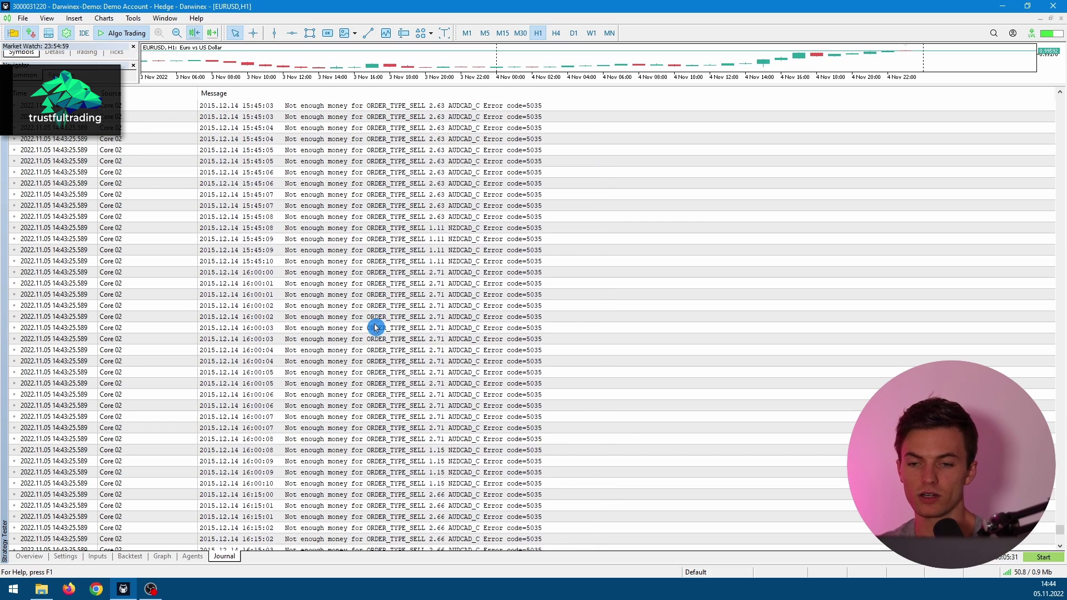
scroll(378, 328, down, 20)
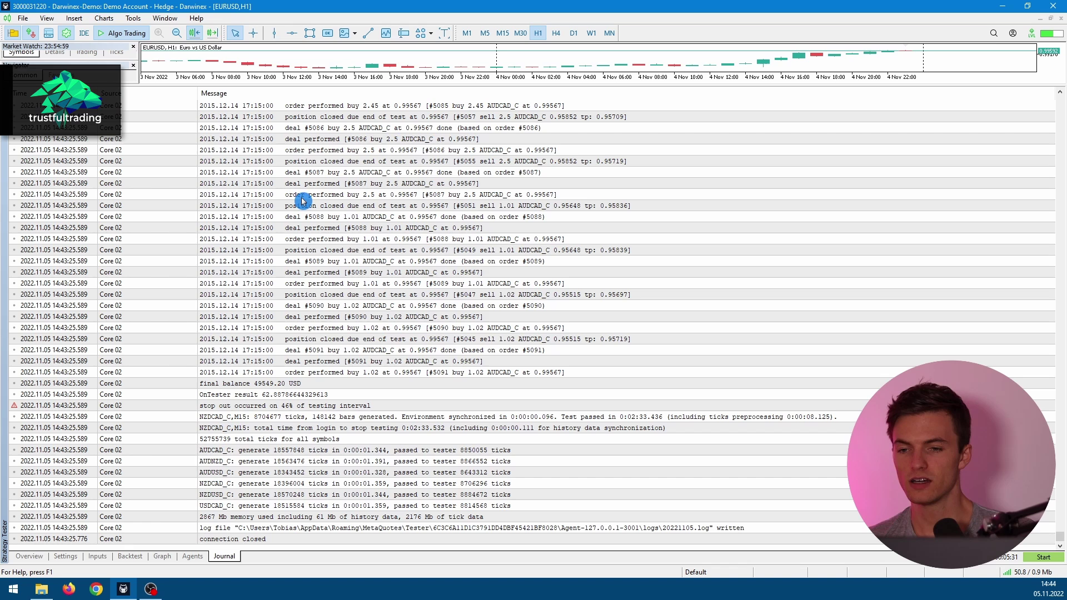
click(71, 556)
Step: Check the first run's inputs and statistics report, then its balance and equity curve near 137 000
click(101, 557)
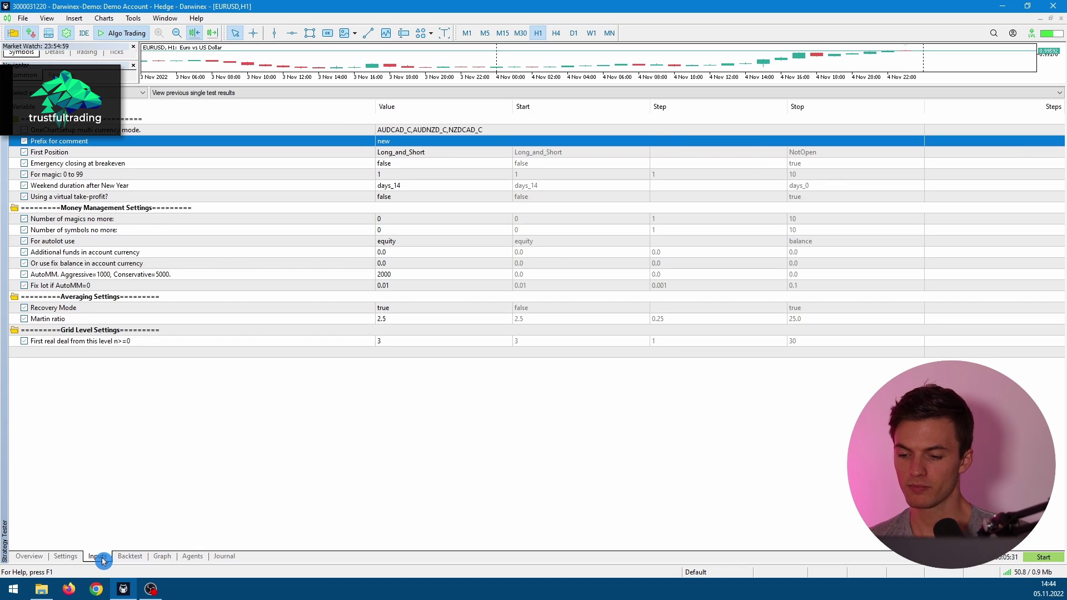
click(129, 558)
click(163, 556)
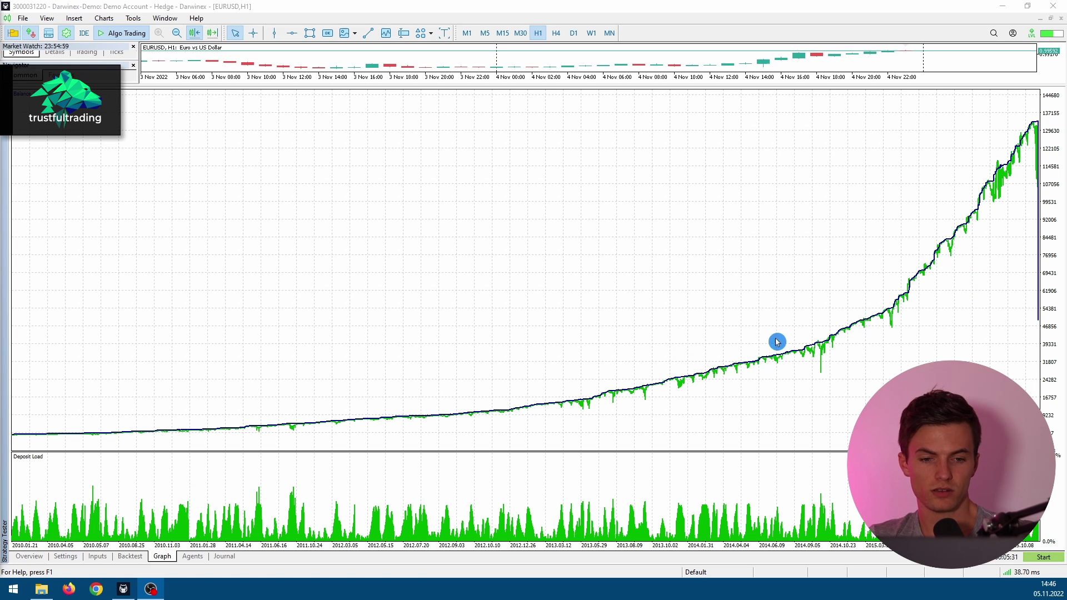
Step: Raise the expert's AutoMM input from 2000 to 5000, then return to the tester Settings page
click(128, 559)
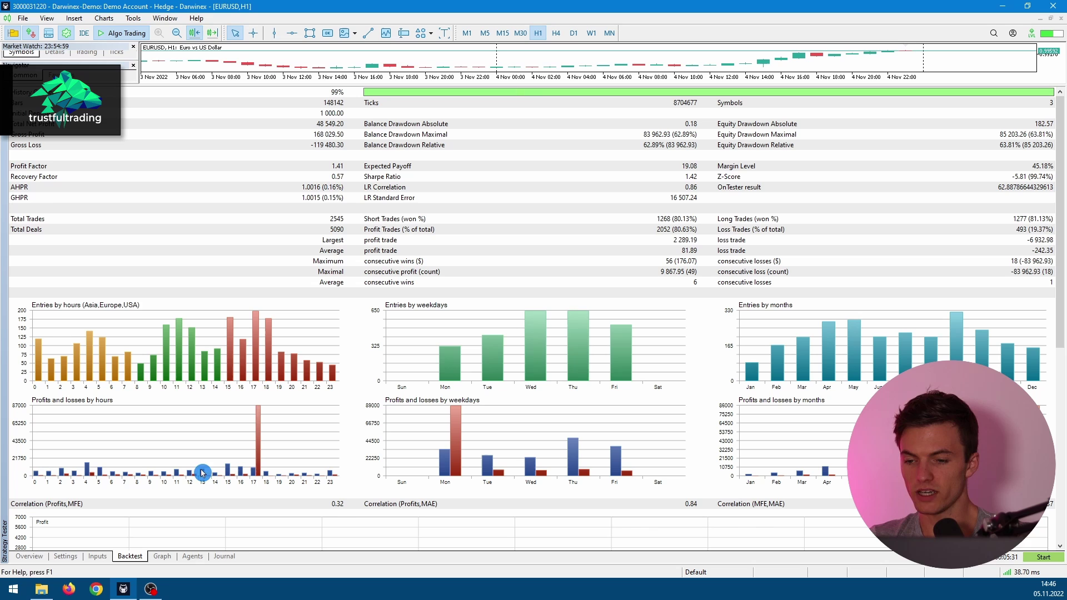
click(98, 556)
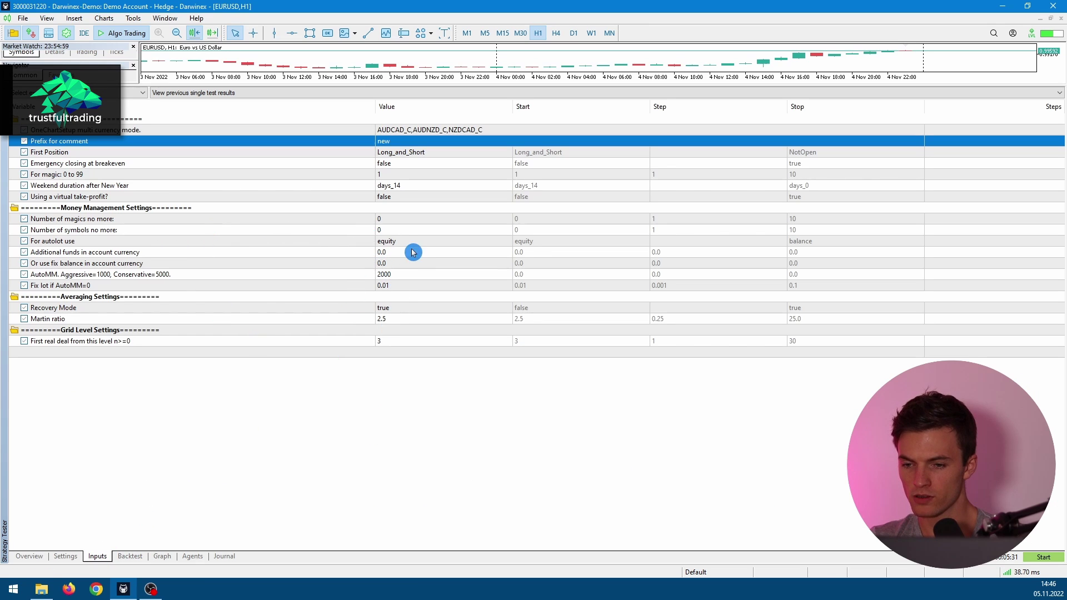
double_click(392, 275)
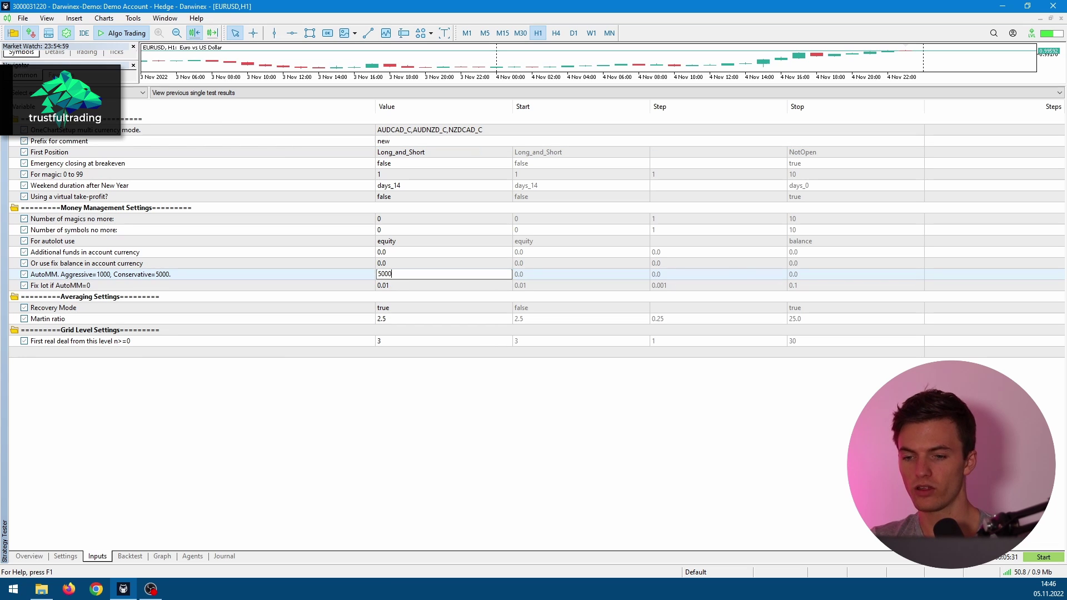
click(55, 277)
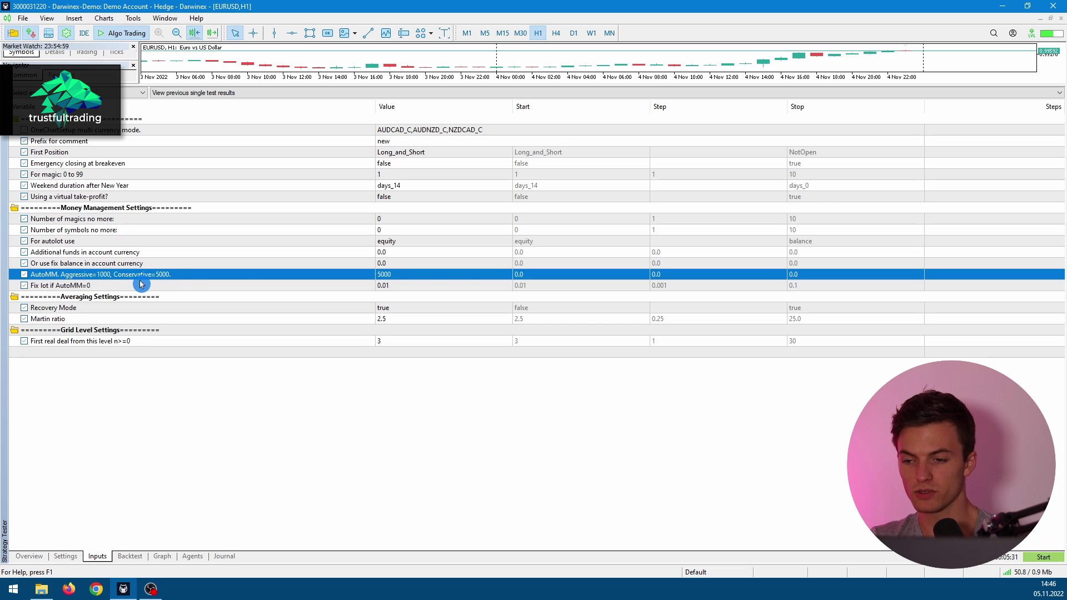
click(65, 556)
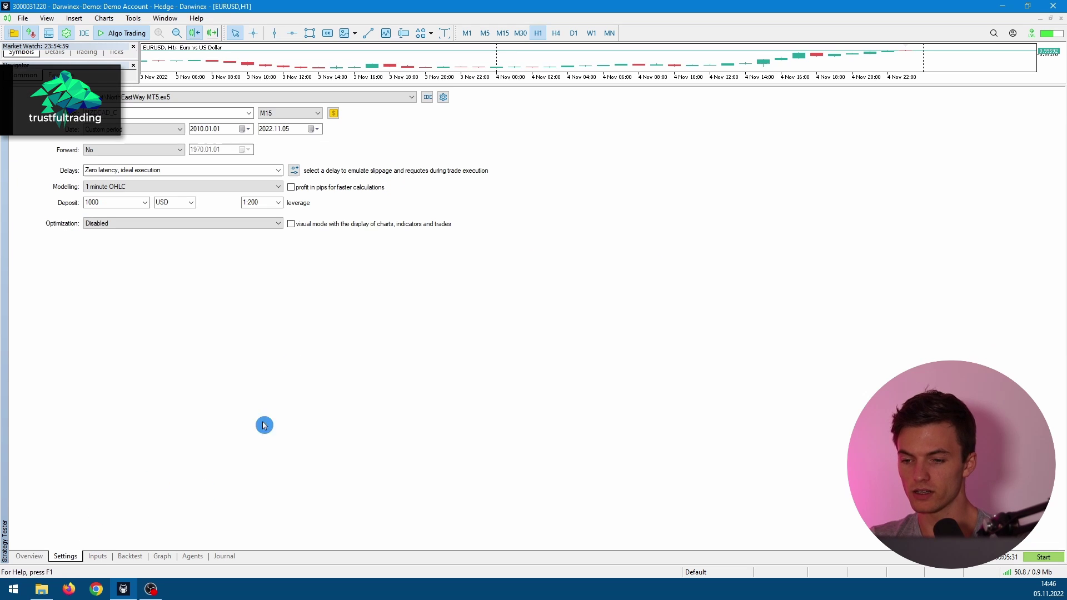
Step: Run the AutoMM 5000 NZDCAD M15 backtest and watch balance climb steadily to about 140 000
click(1040, 558)
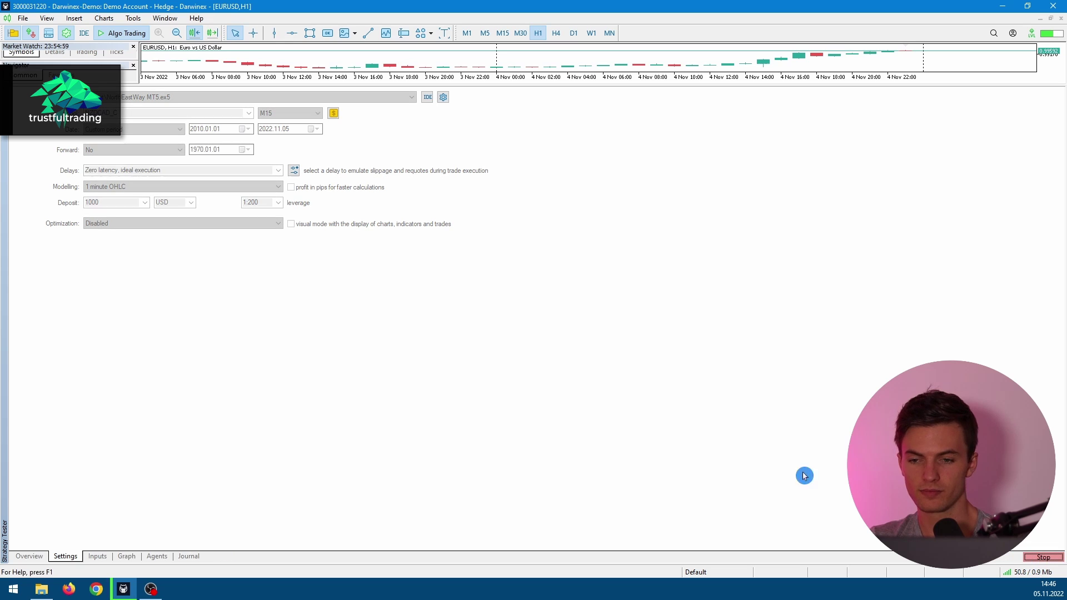
click(129, 556)
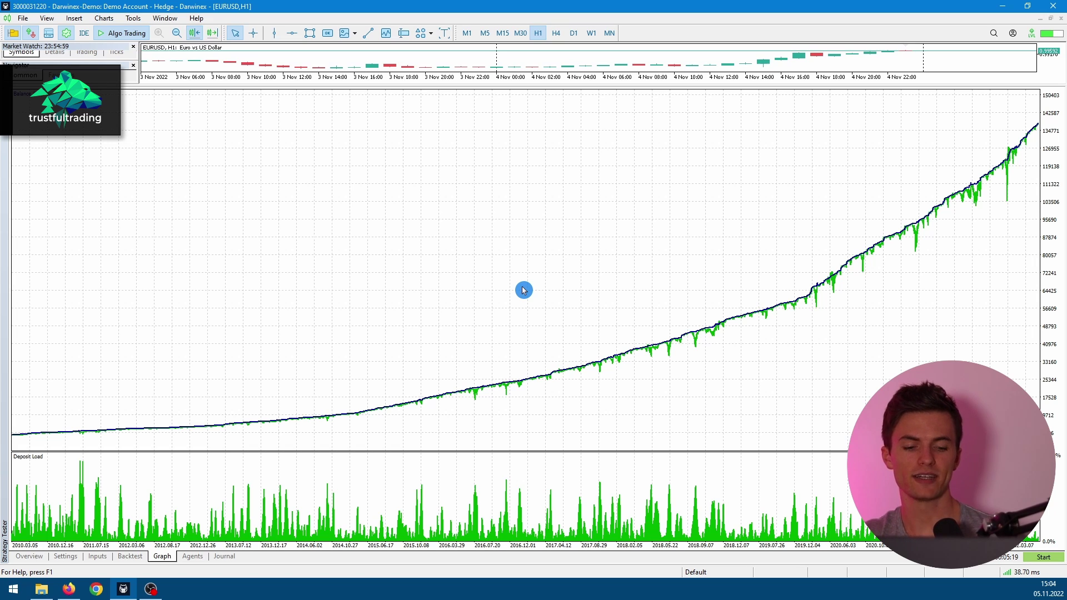
mouse_move(1007, 161)
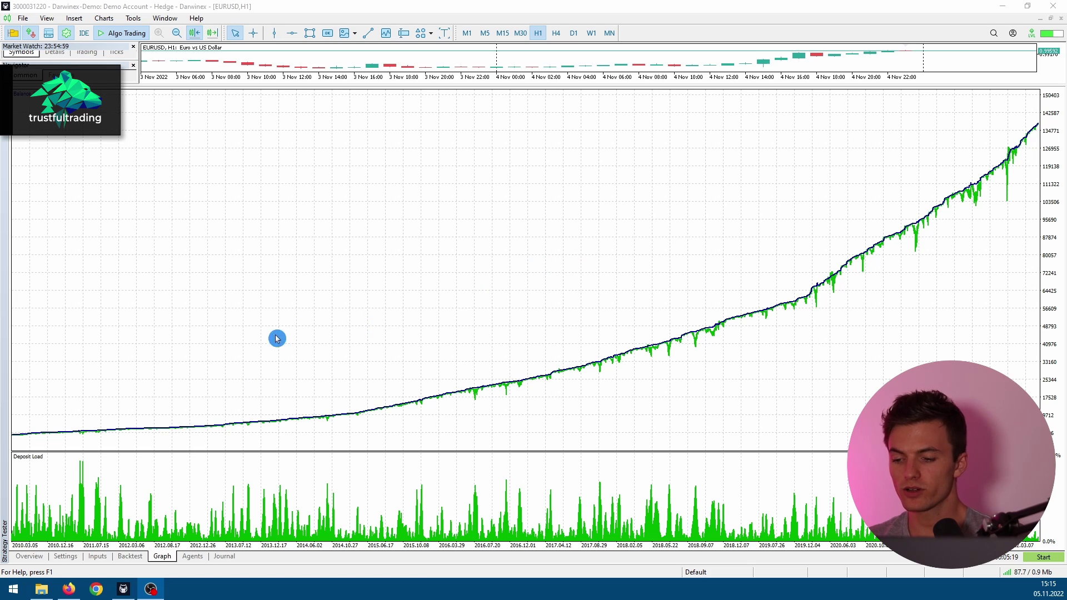
Step: Read the EA's Comments (380), including the -91% loss screenshot, then scroll its Overview to LIVE Signals
click(68, 589)
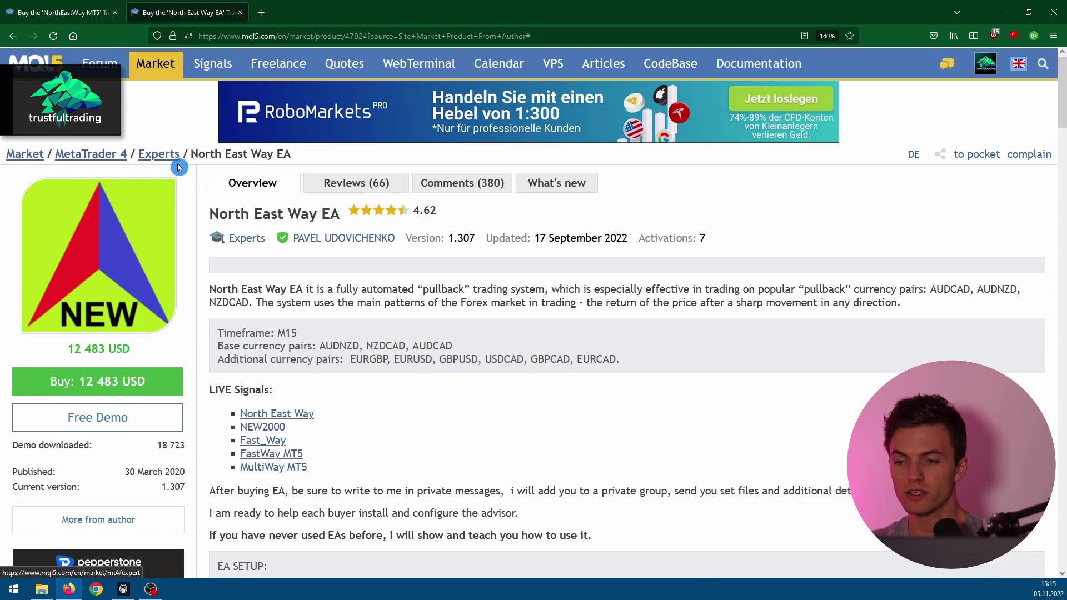
click(469, 188)
scroll(497, 372, down, 20)
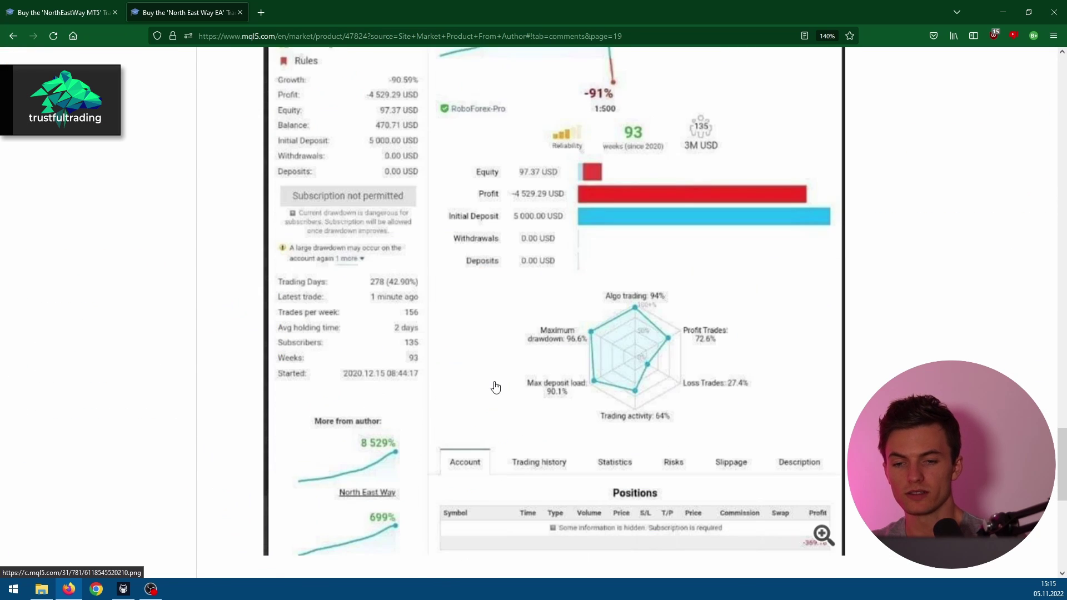
scroll(496, 387, up, 3)
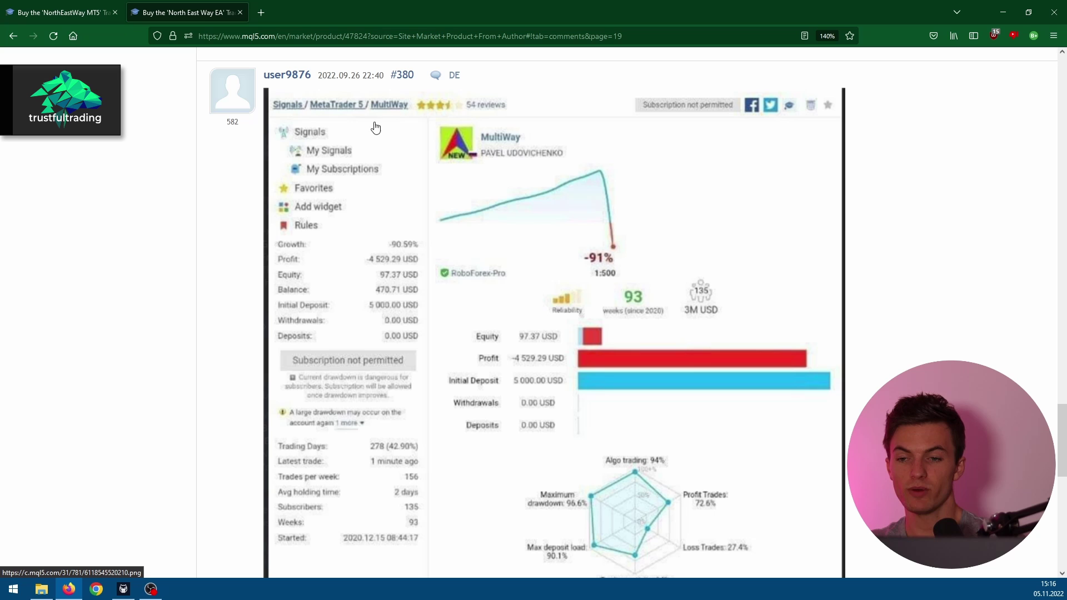
scroll(501, 191, up, 20)
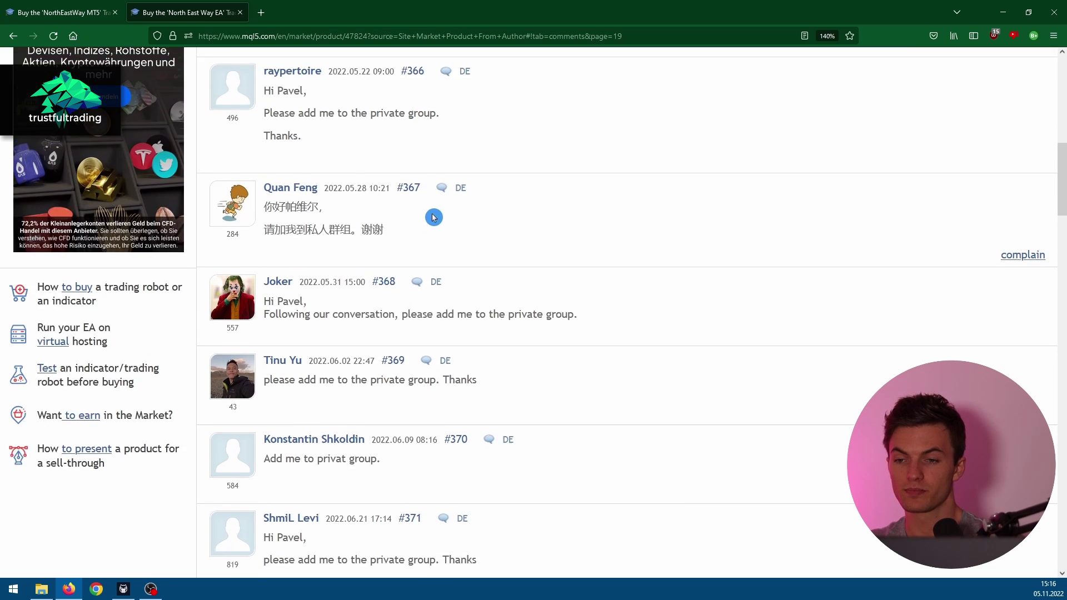
click(287, 173)
scroll(247, 256, down, 5)
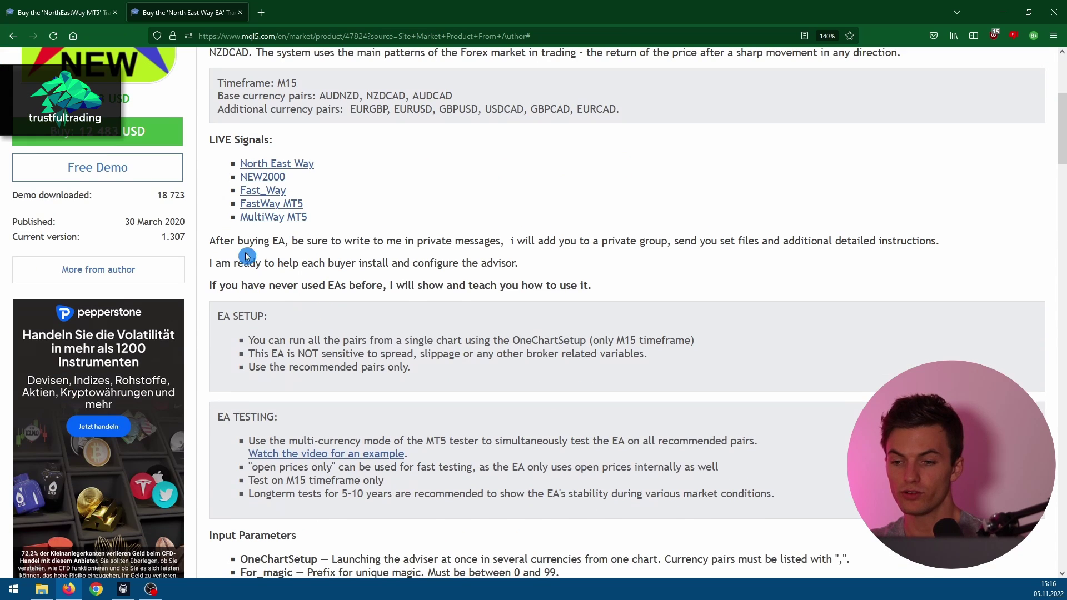
click(269, 224)
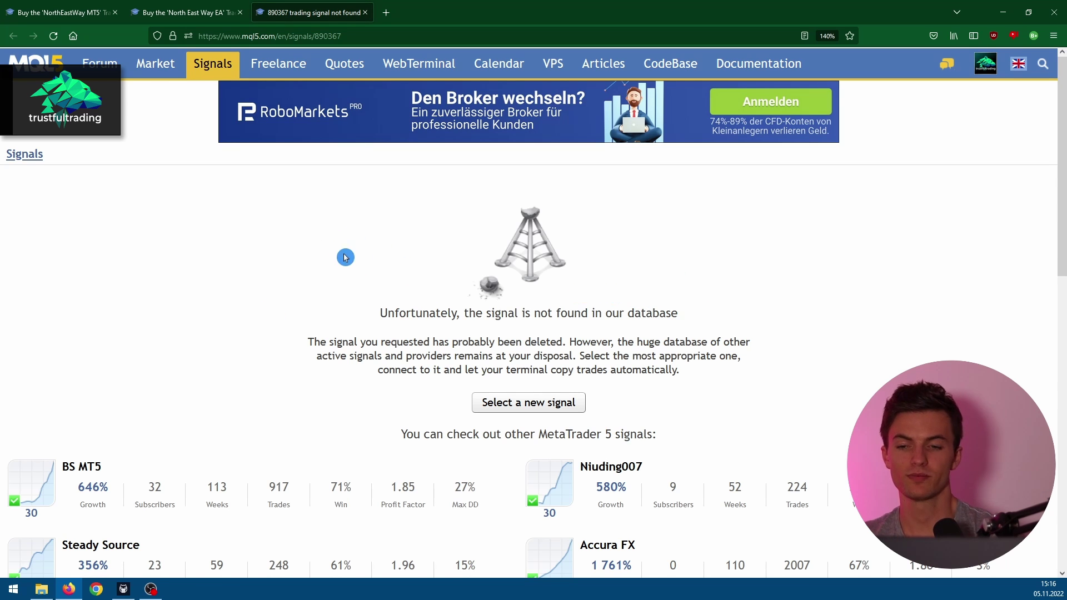
scroll(416, 261, down, 4)
scroll(345, 105, up, 4)
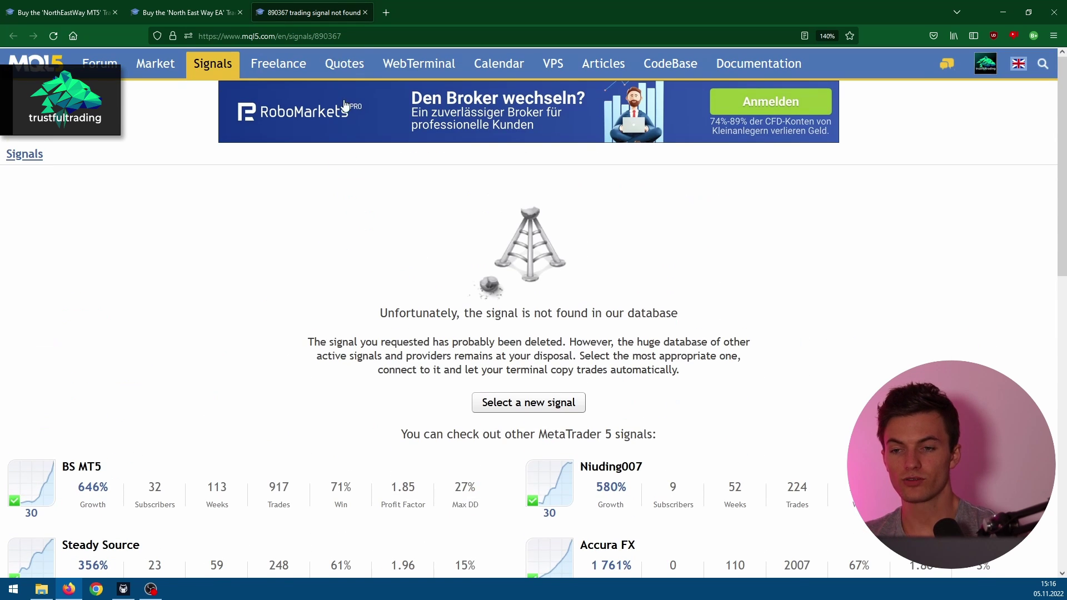
click(365, 12)
scroll(416, 214, up, 5)
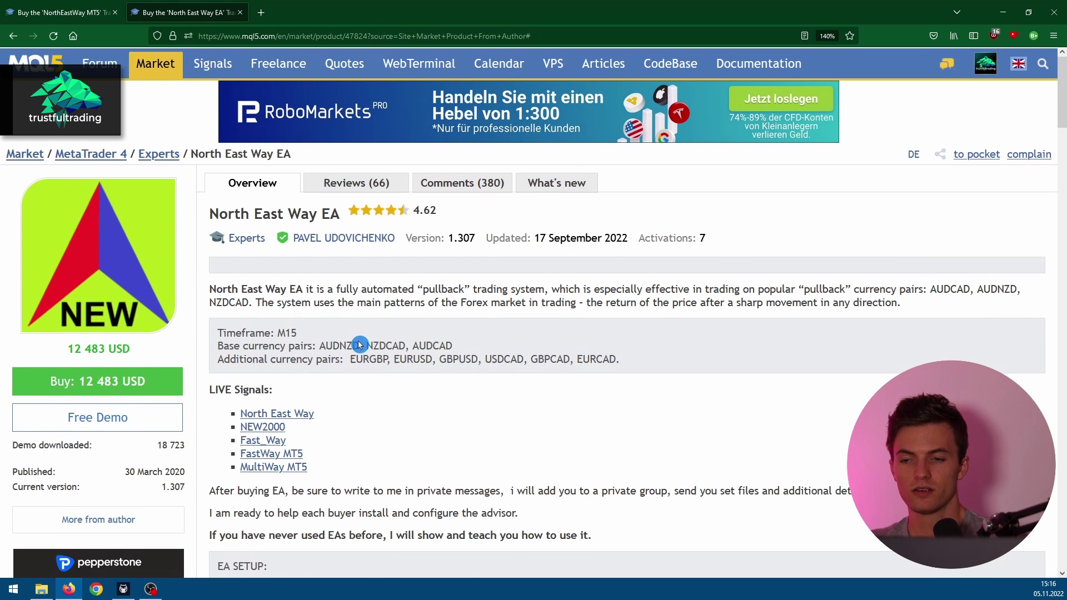
Step: Switch back to the 'Buy the NorthEastWay MT5' page, showing version 1.309 with 5 stars
click(55, 12)
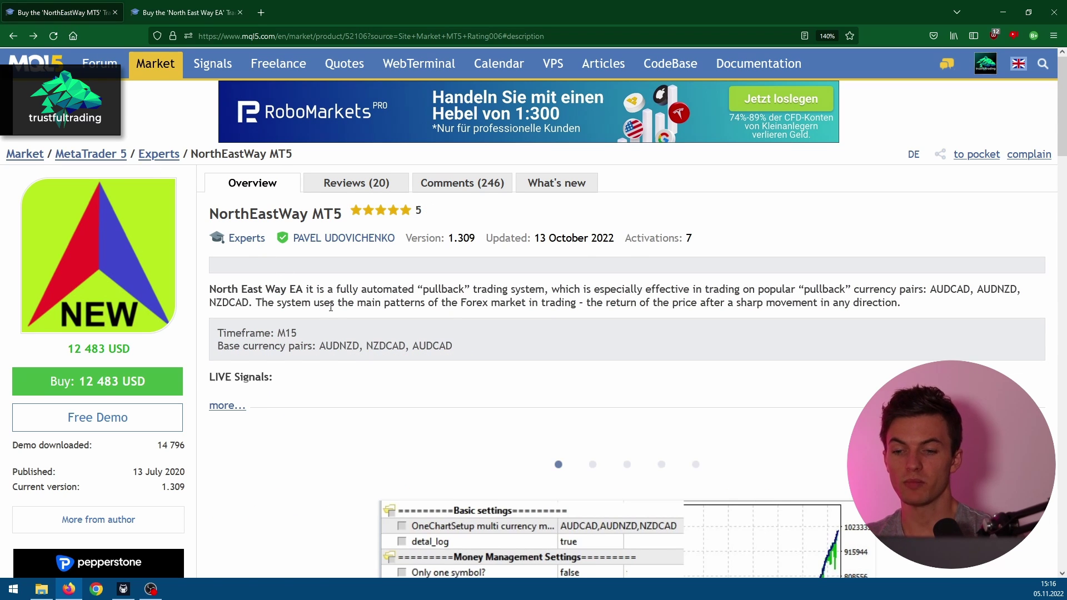